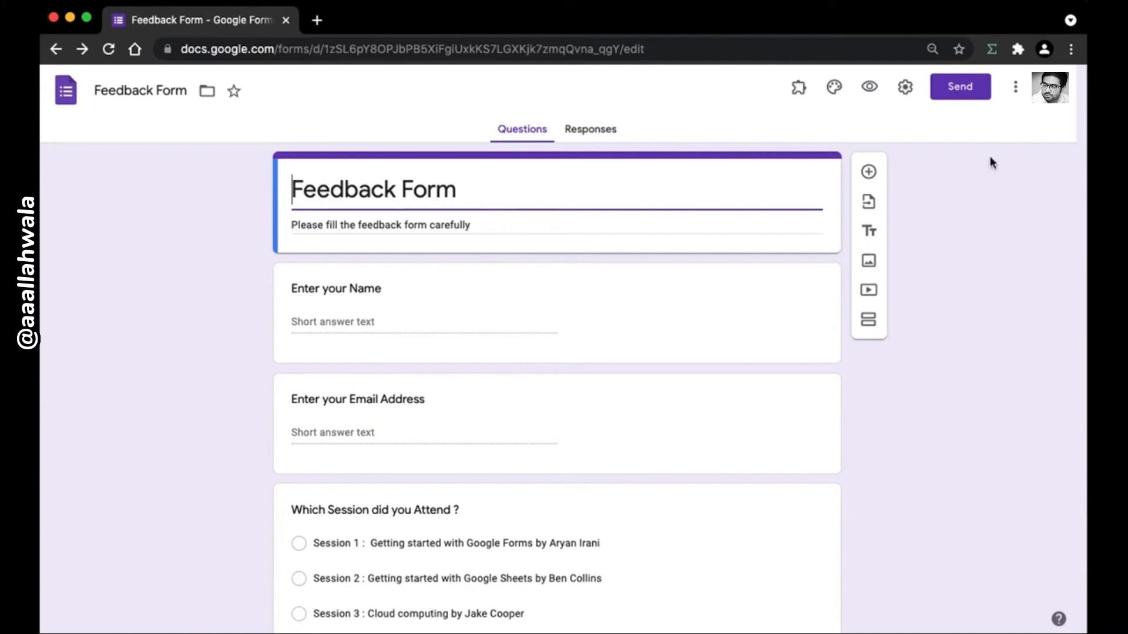
- Add a new section after the "Which Session did you Attend ?" question
{"action": "left_click", "coordinate": [260, 224]}
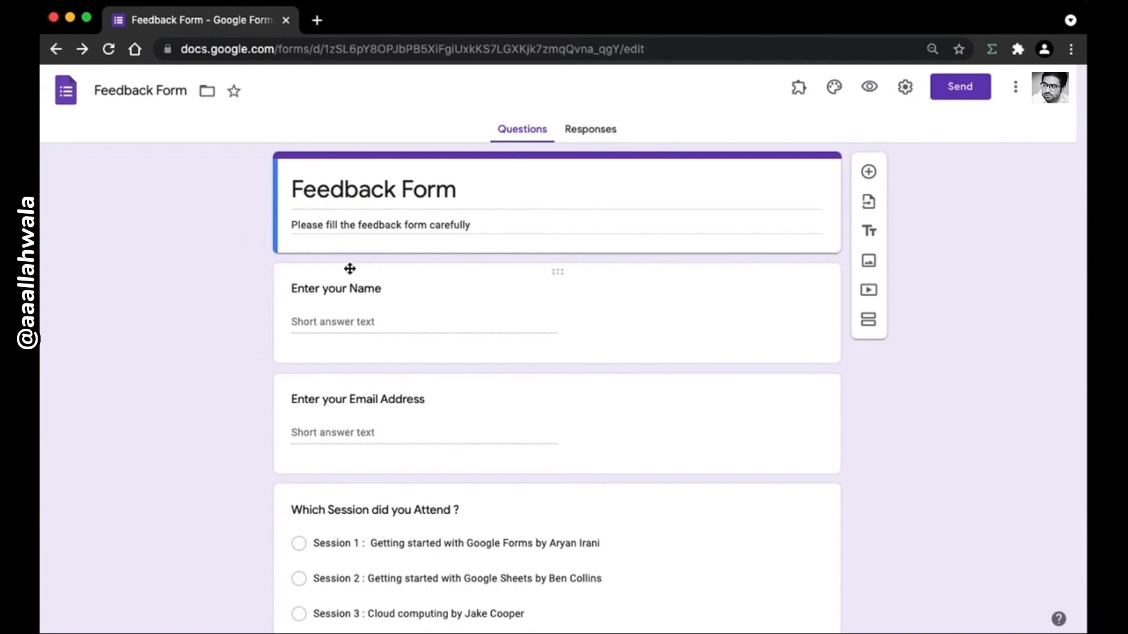
{"action": "scroll", "coordinate": [351, 265], "scroll_direction": "down", "scroll_amount": 1}
{"action": "scroll", "coordinate": [350, 265], "scroll_direction": "down", "scroll_amount": 1}
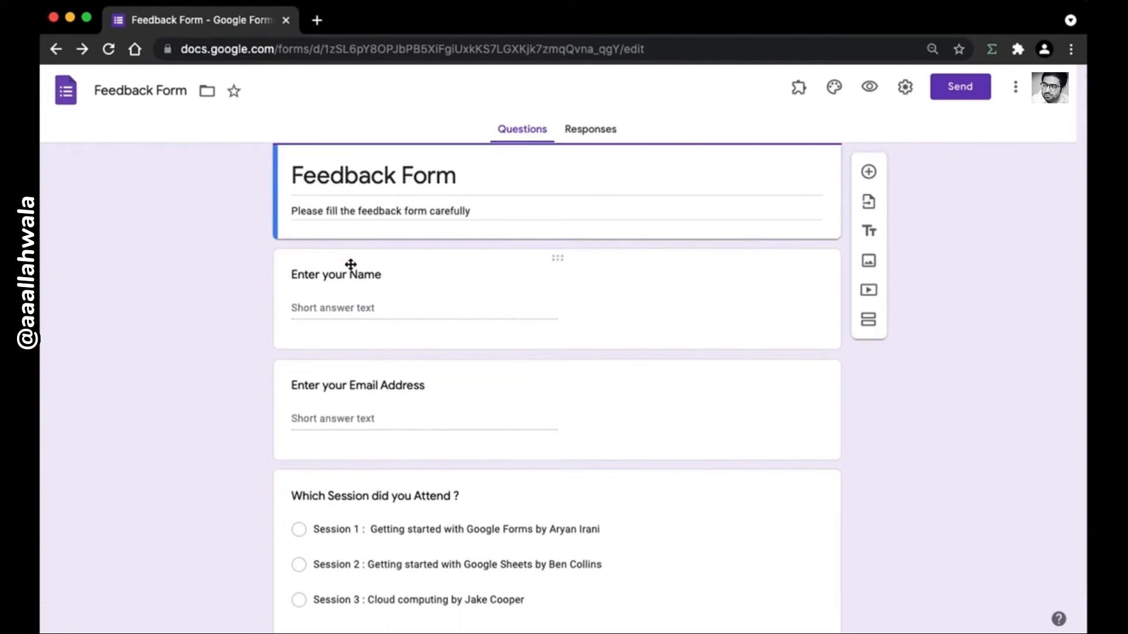
{"action": "scroll", "coordinate": [350, 265], "scroll_direction": "down", "scroll_amount": 3}
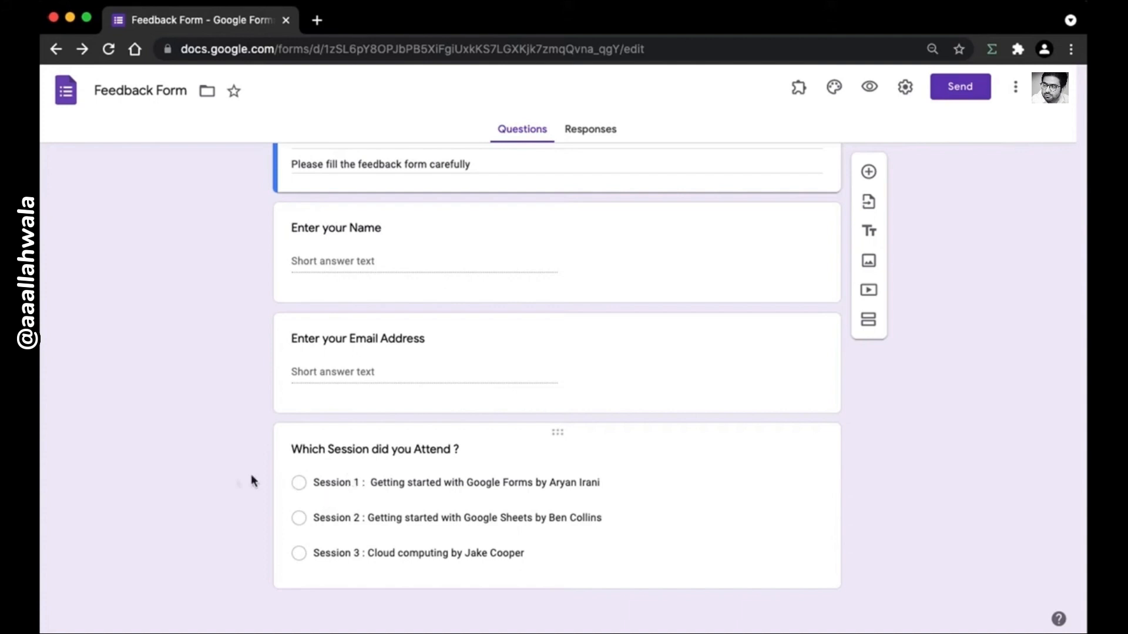
{"action": "scroll", "coordinate": [397, 339], "scroll_direction": "up", "scroll_amount": 2}
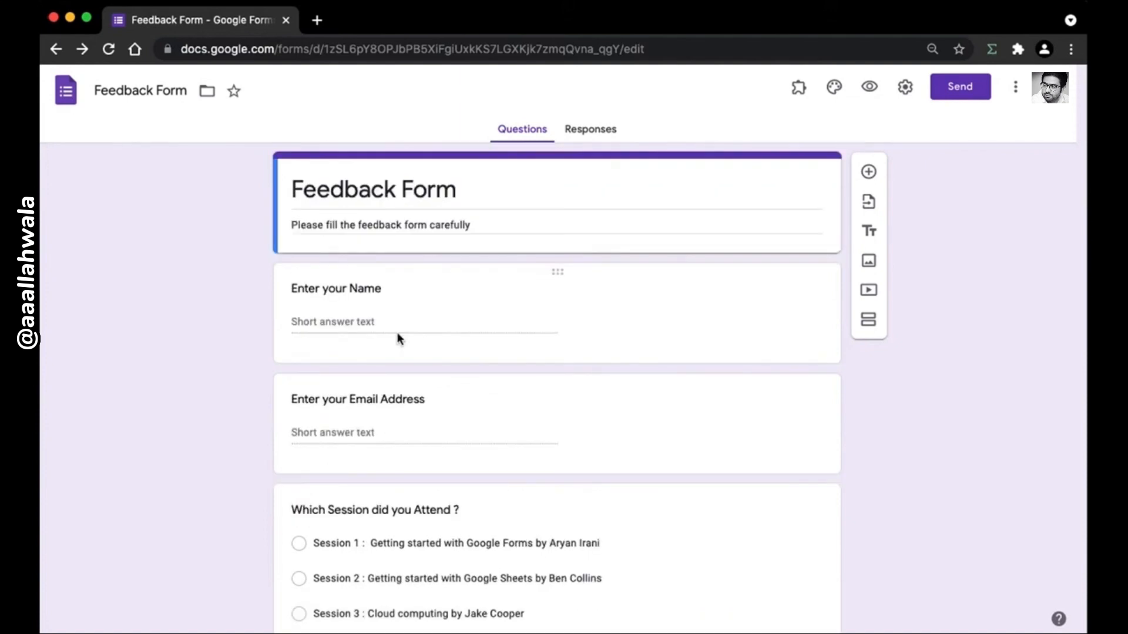
{"action": "left_click", "coordinate": [659, 513]}
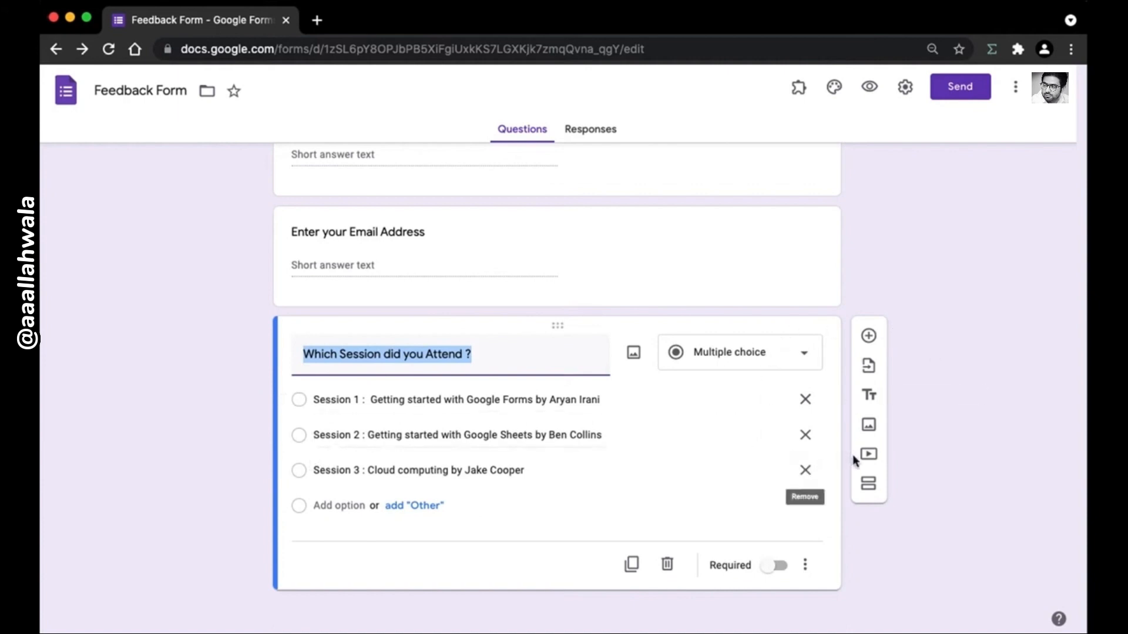
{"action": "left_click", "coordinate": [970, 428]}
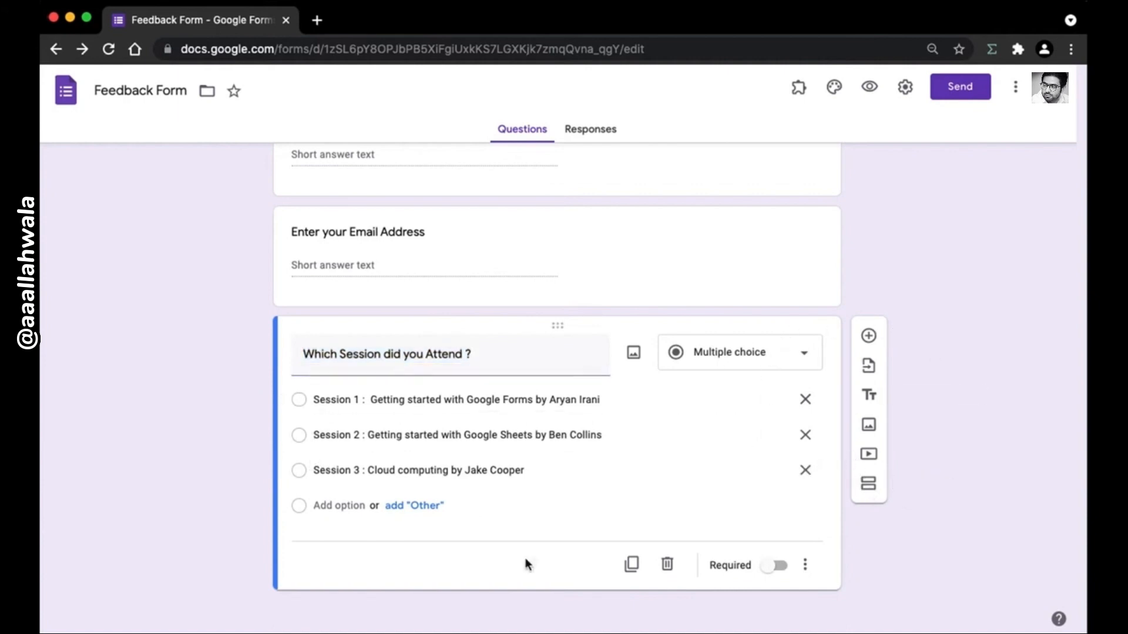
{"action": "left_click", "coordinate": [868, 483]}
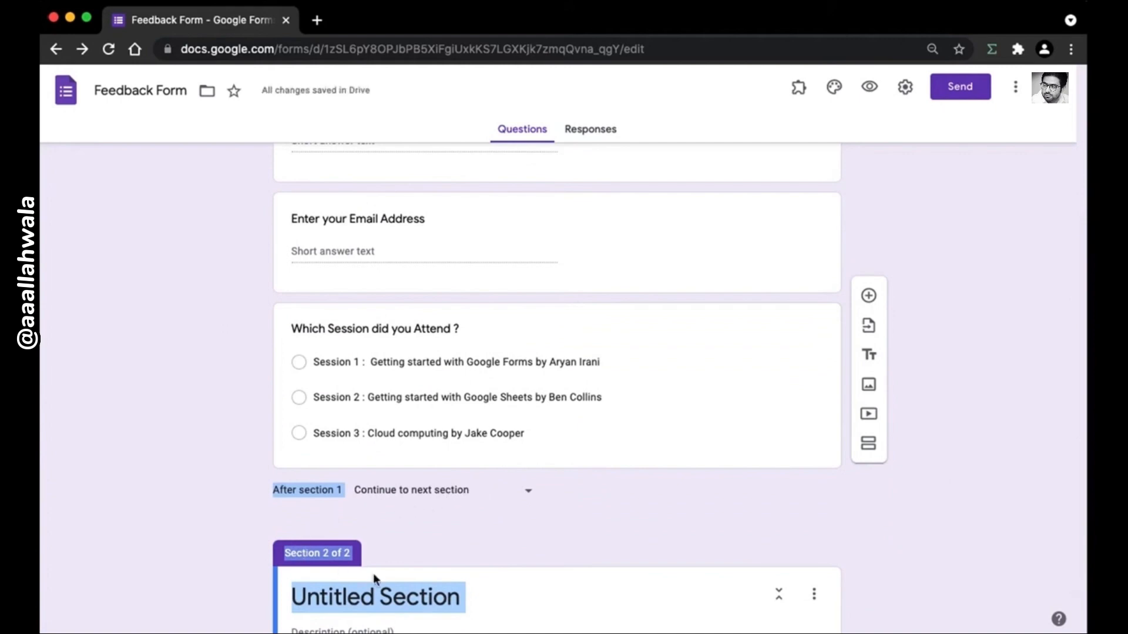
- Replace the new section's placeholder title with "Session 1 Feedback"
{"action": "left_click", "coordinate": [368, 592]}
{"action": "scroll", "coordinate": [411, 552], "scroll_direction": "down", "scroll_amount": 2}
{"action": "scroll", "coordinate": [417, 543], "scroll_direction": "up", "scroll_amount": 1}
{"action": "scroll", "coordinate": [346, 568], "scroll_direction": "down", "scroll_amount": 1}
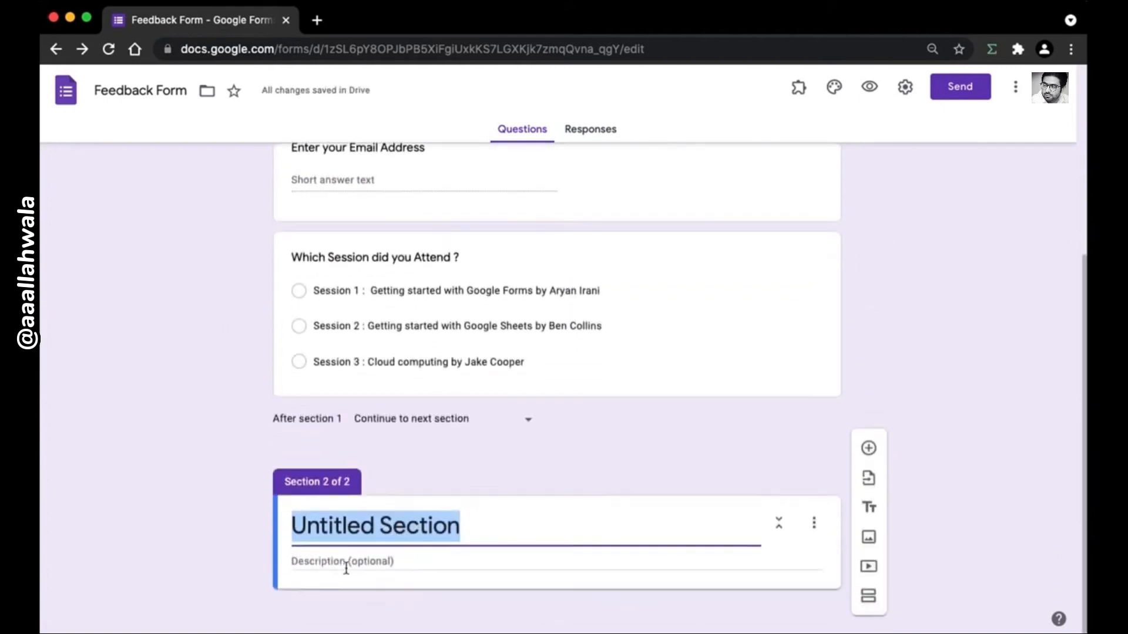
{"action": "left_click", "coordinate": [346, 568]}
{"action": "left_click", "coordinate": [383, 532]}
{"action": "key", "text": "BackSpace"}
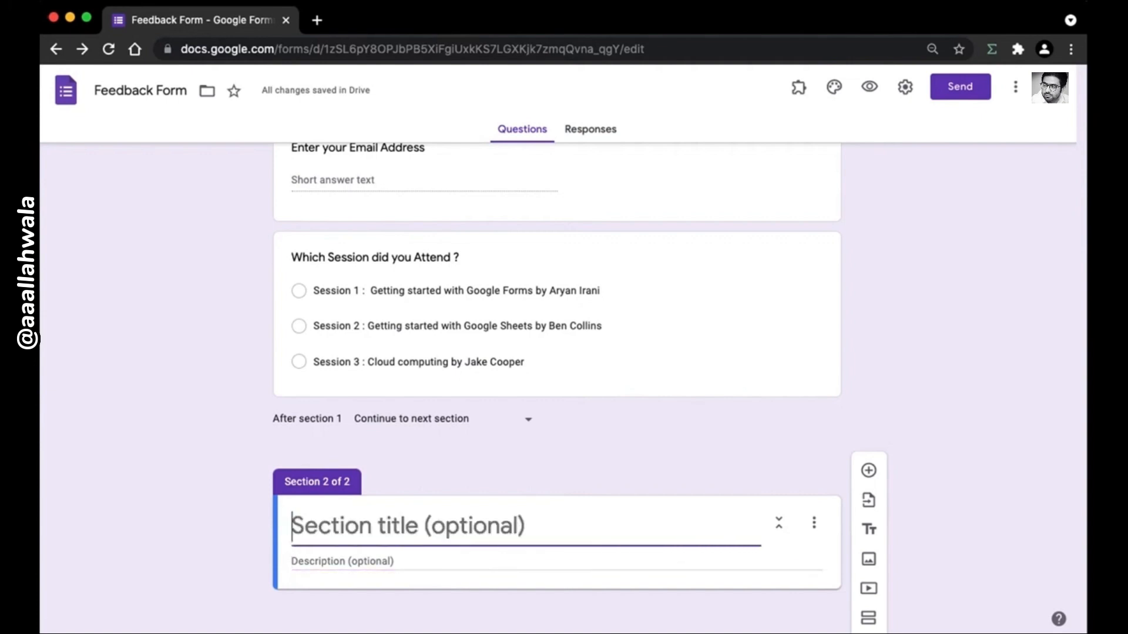
{"action": "type", "text": "Session "}
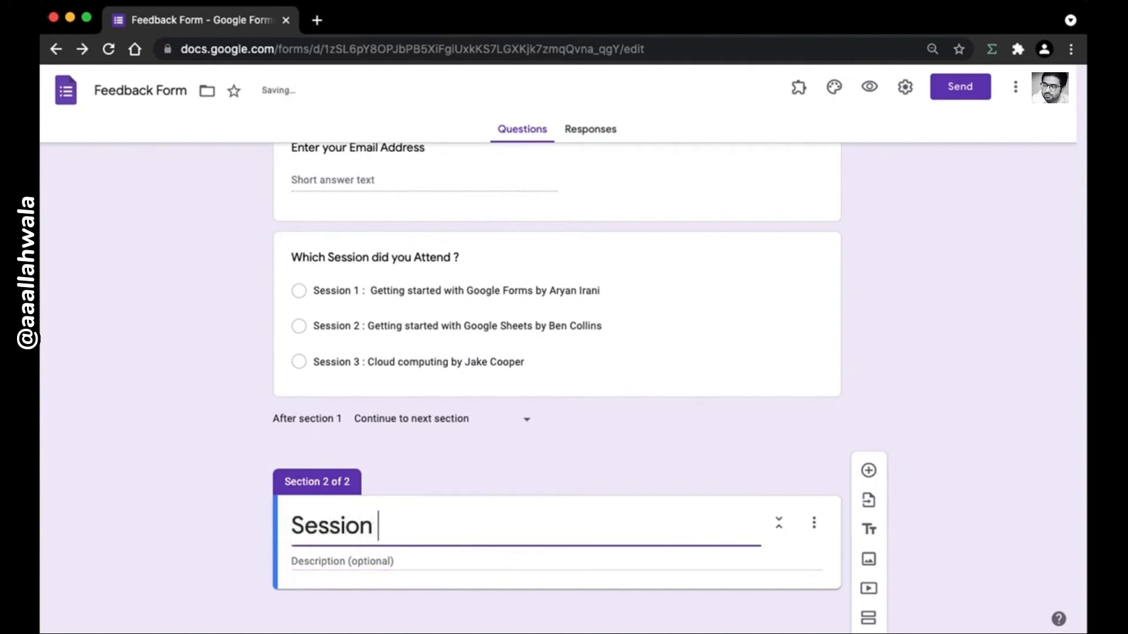
{"action": "type", "text": "1 :"}
{"action": "key", "text": "BackSpace"}
{"action": "type", "text": "Feedback"}
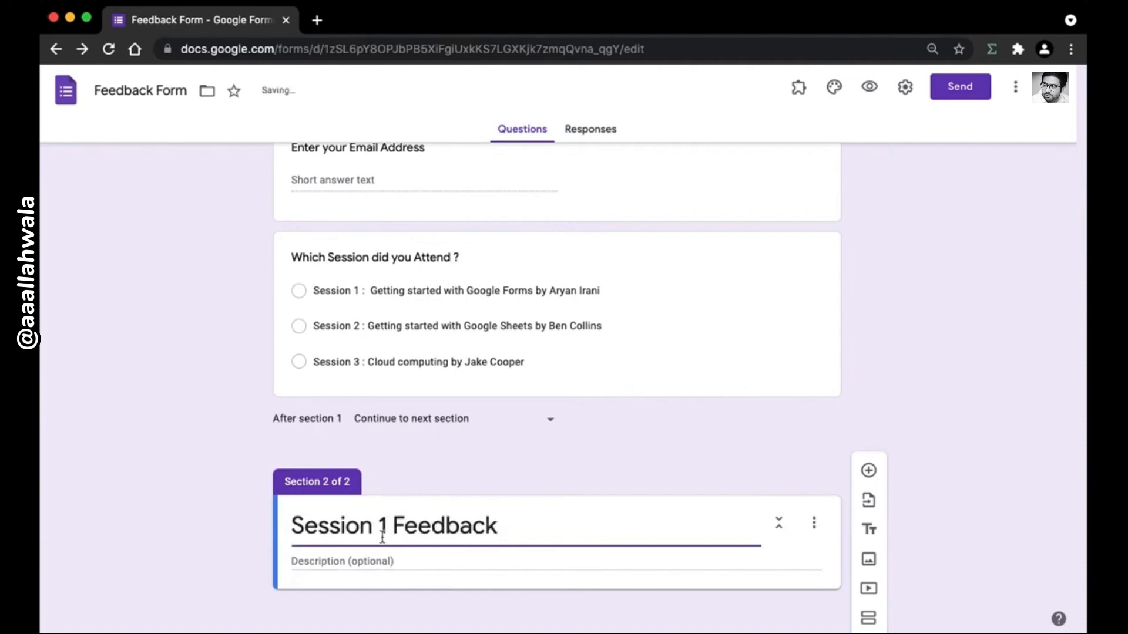
- Add a Multiple choice question titled "Rate the Session" to the Session 1 Feedback section
{"action": "left_click", "coordinate": [878, 472]}
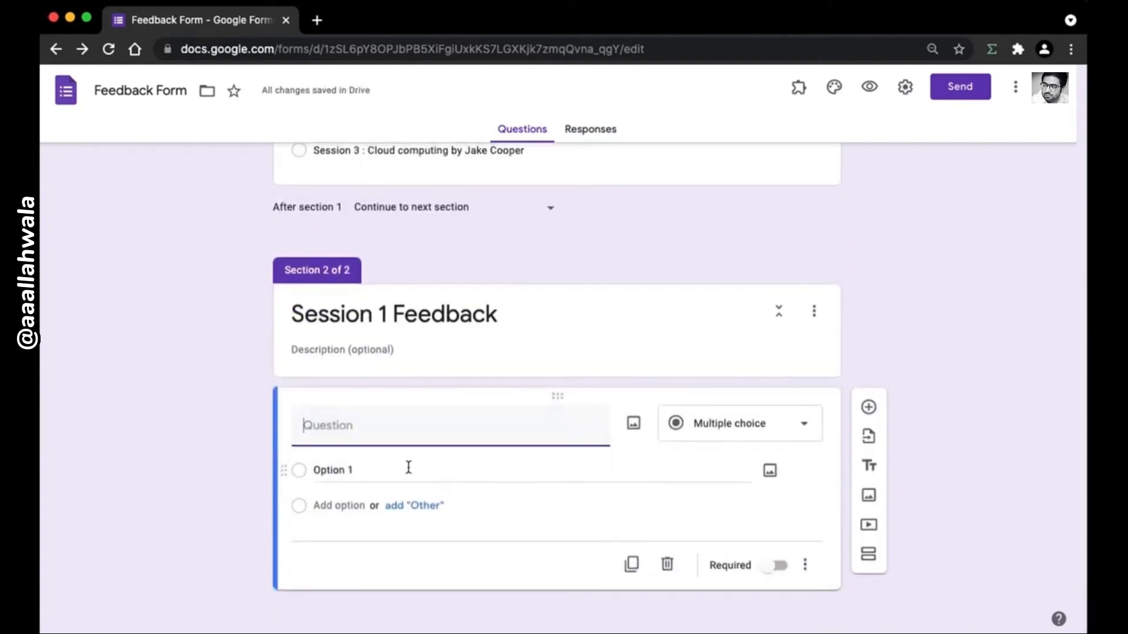
{"action": "type", "text": "Rate the Sessio"}
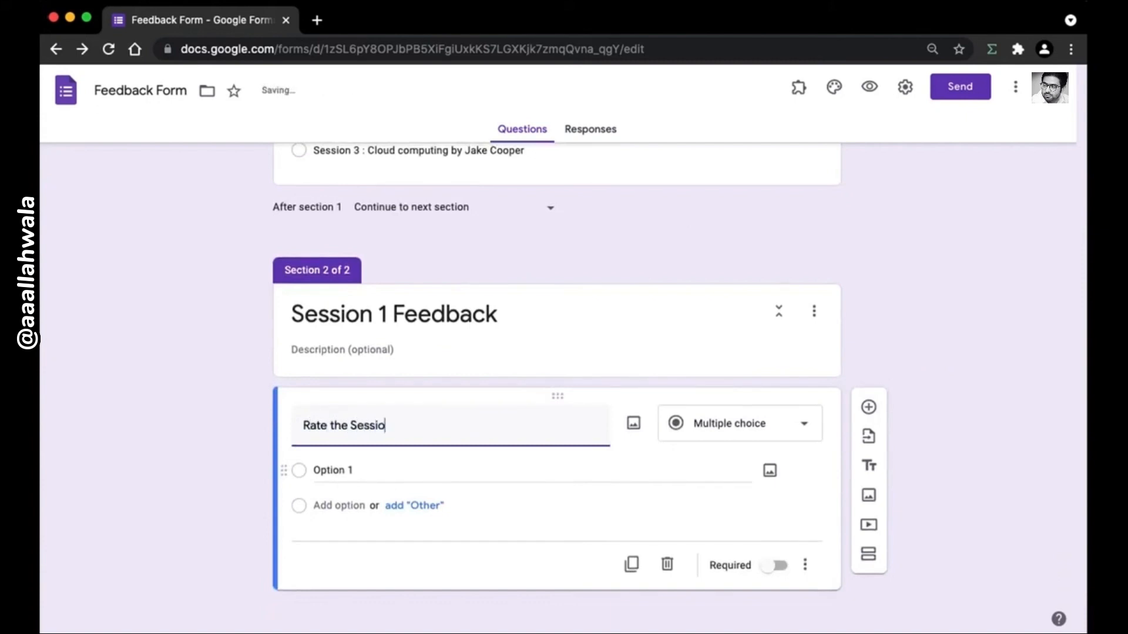
{"action": "type", "text": "n"}
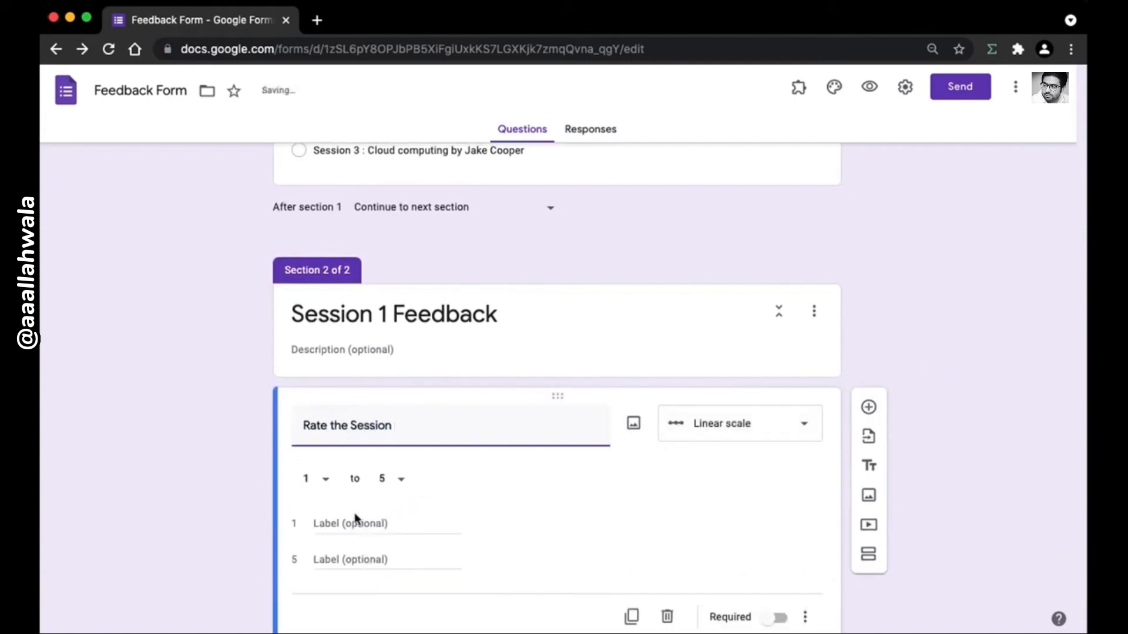
{"action": "left_click", "coordinate": [711, 438]}
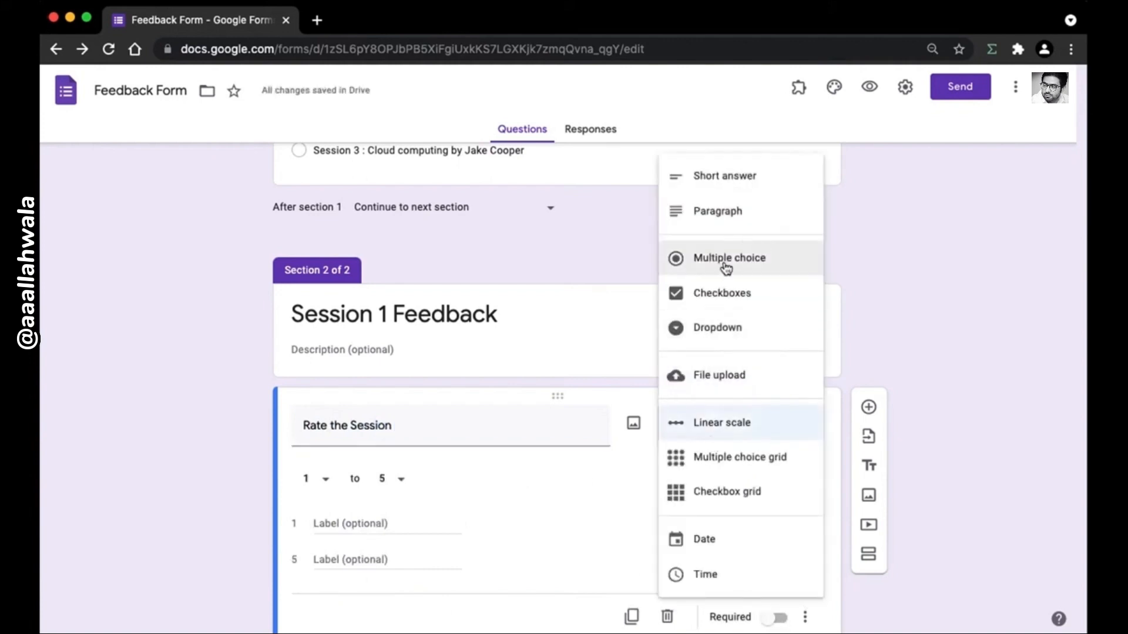
{"action": "left_click", "coordinate": [726, 268]}
- Give the "Rate the Session" question the options Very Good, Good and Fair
{"action": "left_click", "coordinate": [355, 462]}
{"action": "type", "text": "V"}
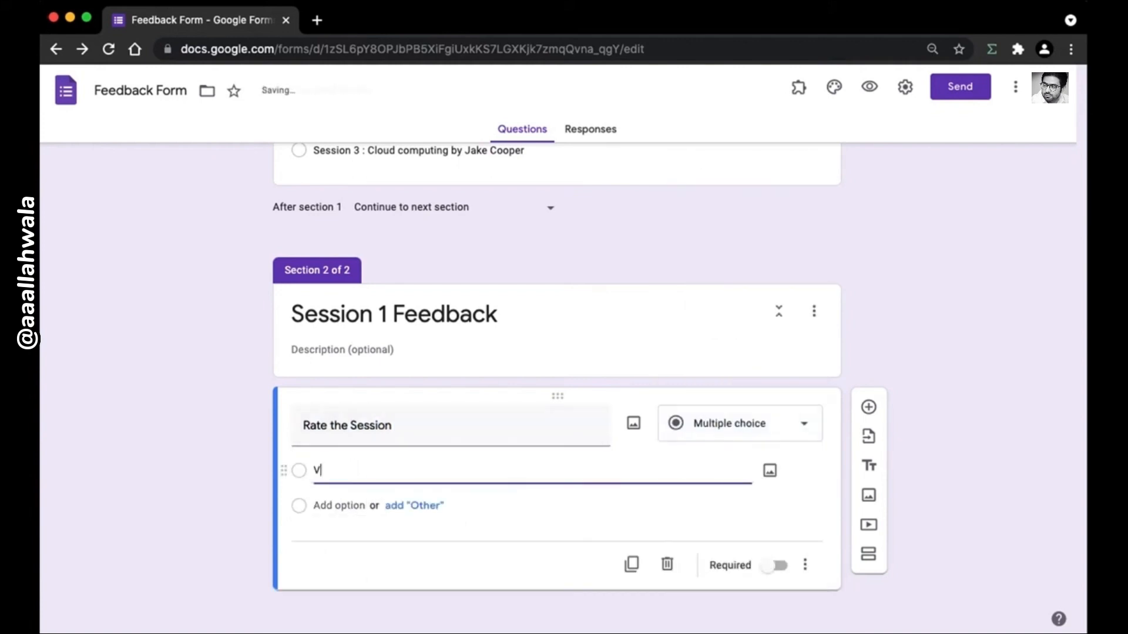
{"action": "type", "text": "ery Good"}
{"action": "left_click", "coordinate": [331, 497]}
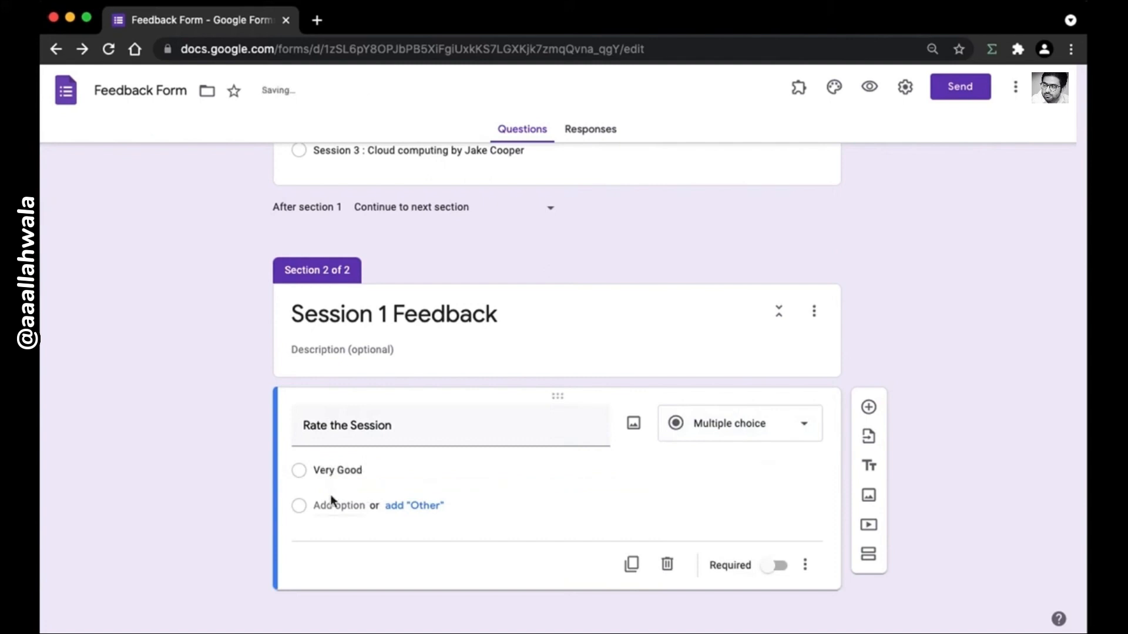
{"action": "type", "text": "Good"}
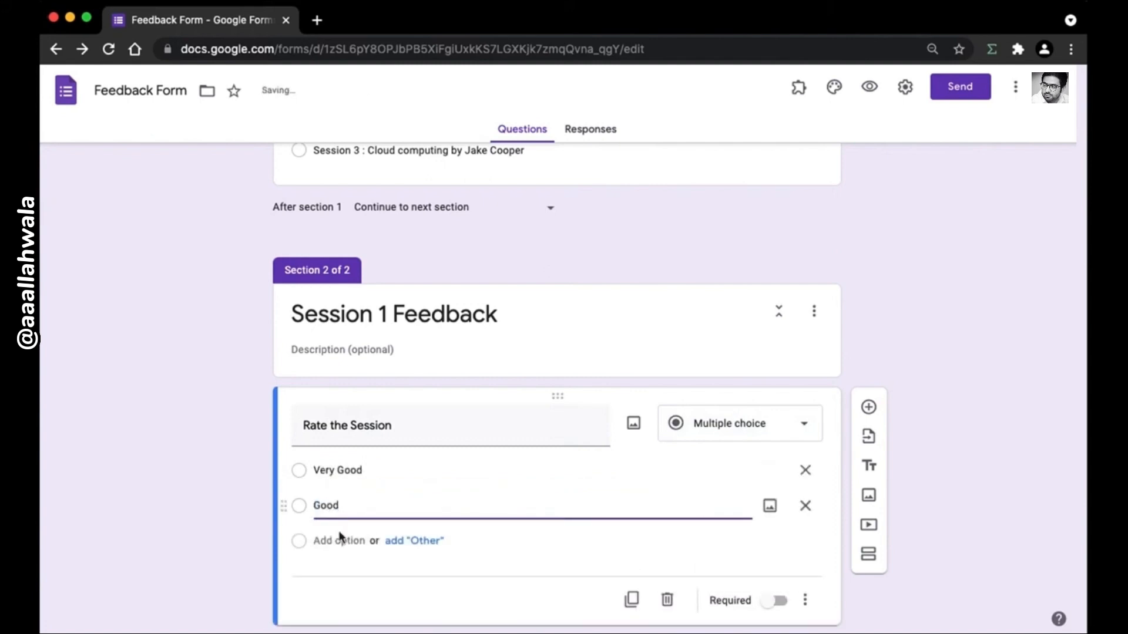
{"action": "left_click", "coordinate": [339, 536]}
{"action": "type", "text": "Fair"}
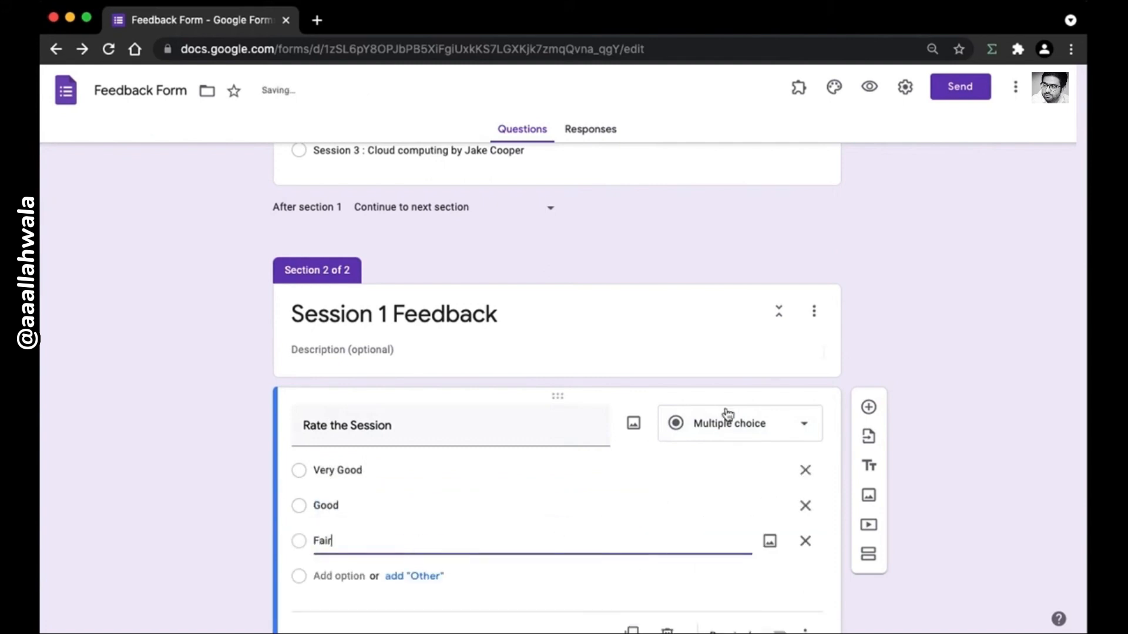
- Add a Paragraph question reading "Would you like to give any comment" below the "Rate the Session" question
{"action": "left_click", "coordinate": [869, 319]}
{"action": "scroll", "coordinate": [871, 326], "scroll_direction": "up", "scroll_amount": 8}
{"action": "scroll", "coordinate": [873, 328], "scroll_direction": "down", "scroll_amount": 10}
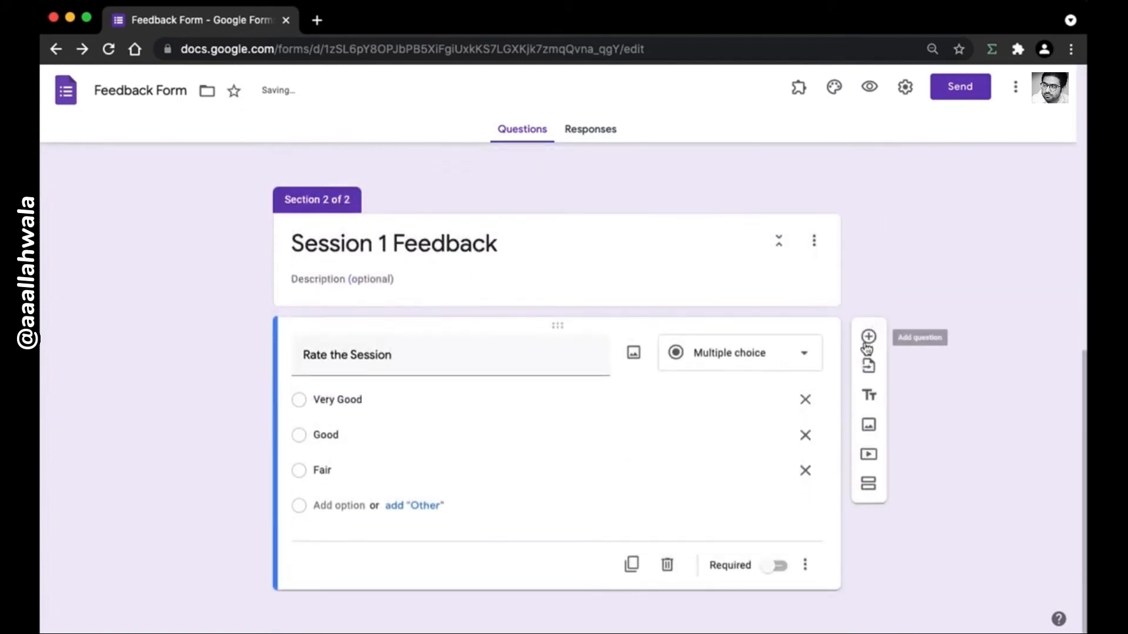
{"action": "left_click", "coordinate": [868, 346]}
{"action": "type", "text": "Wo"}
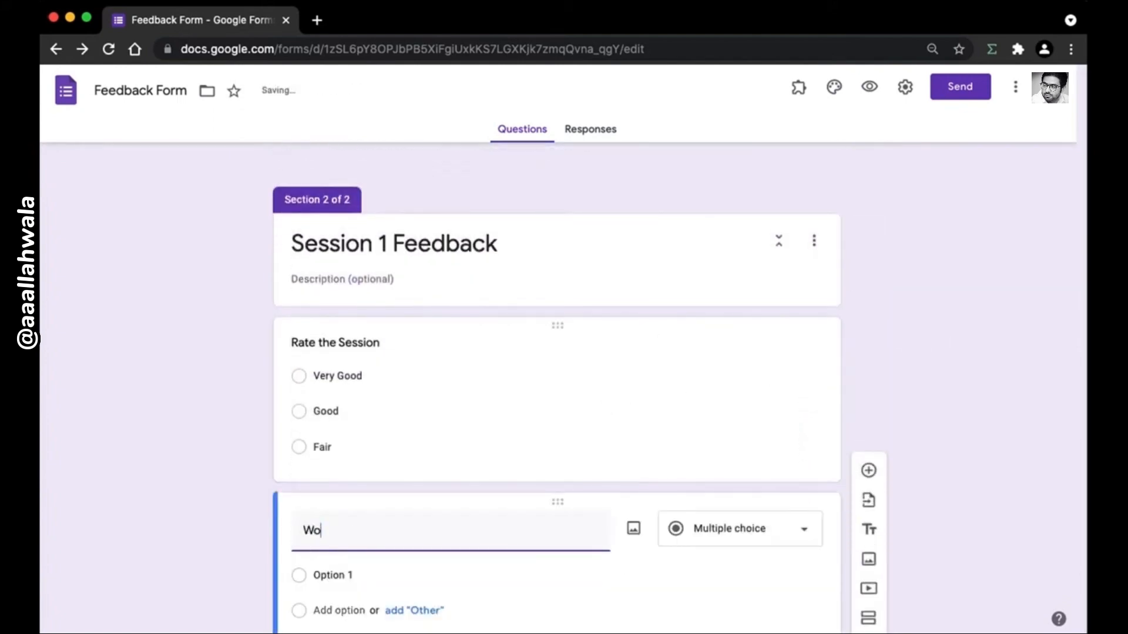
{"action": "type", "text": "uld you like "}
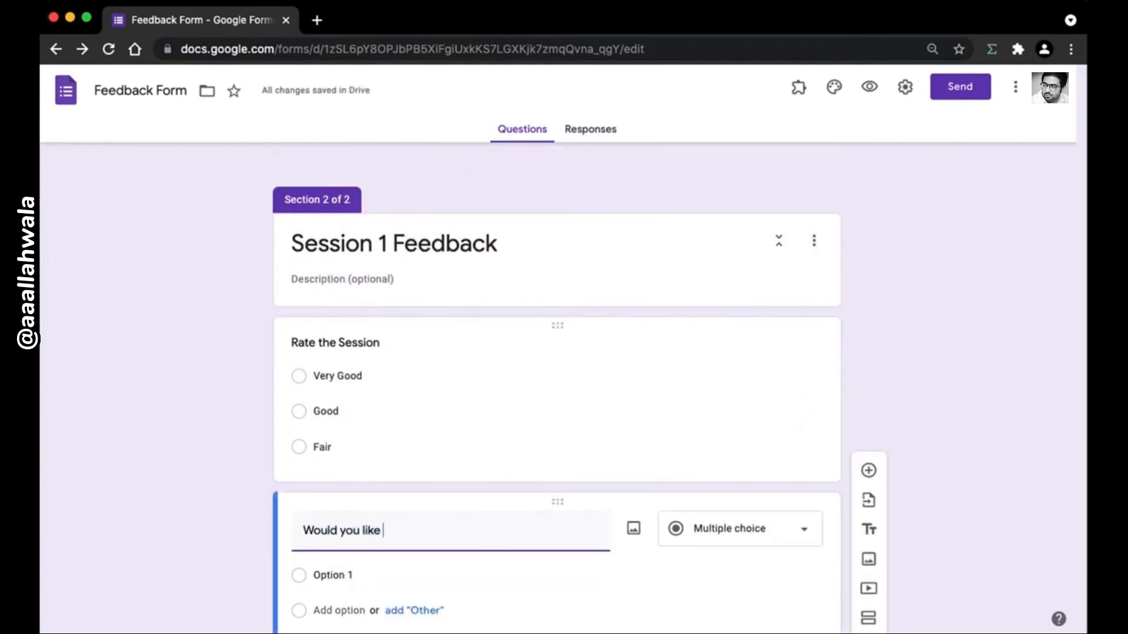
{"action": "type", "text": "to give any comment"}
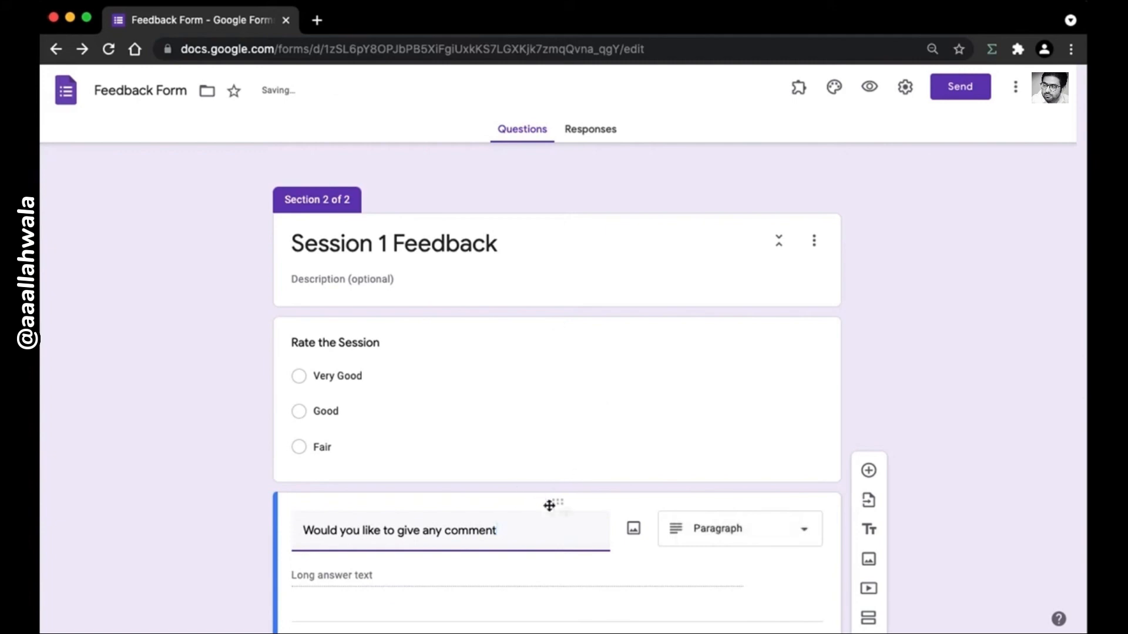
- Check the question type of "Which Session did you Attend ?" in its list of available types without changing it
{"action": "left_click", "coordinate": [599, 401]}
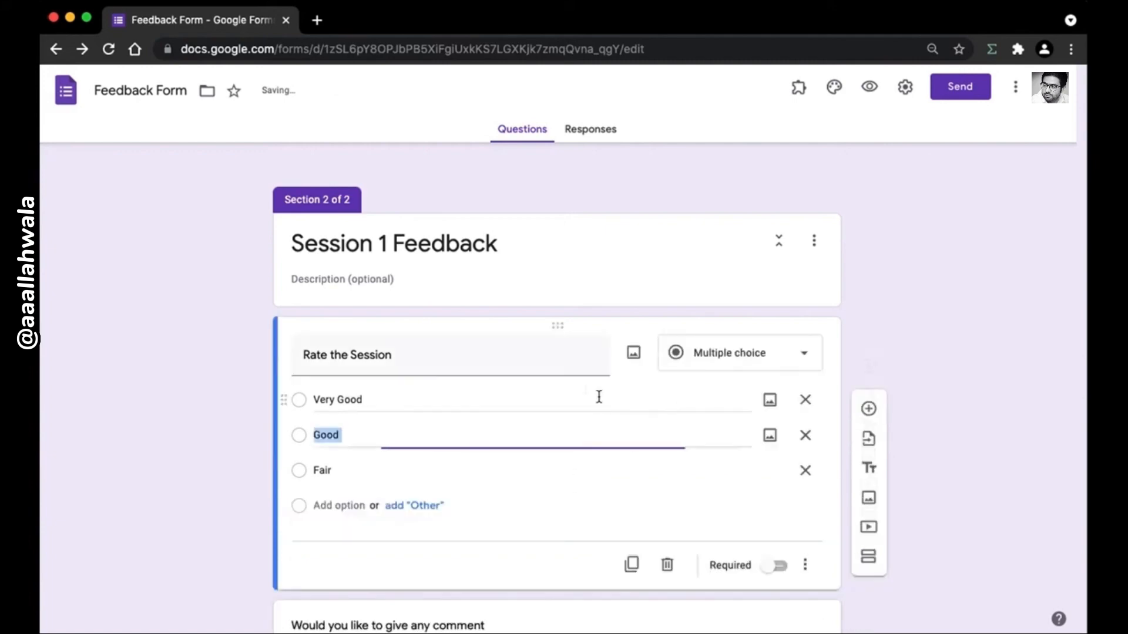
{"action": "scroll", "coordinate": [617, 373], "scroll_direction": "down", "scroll_amount": 2}
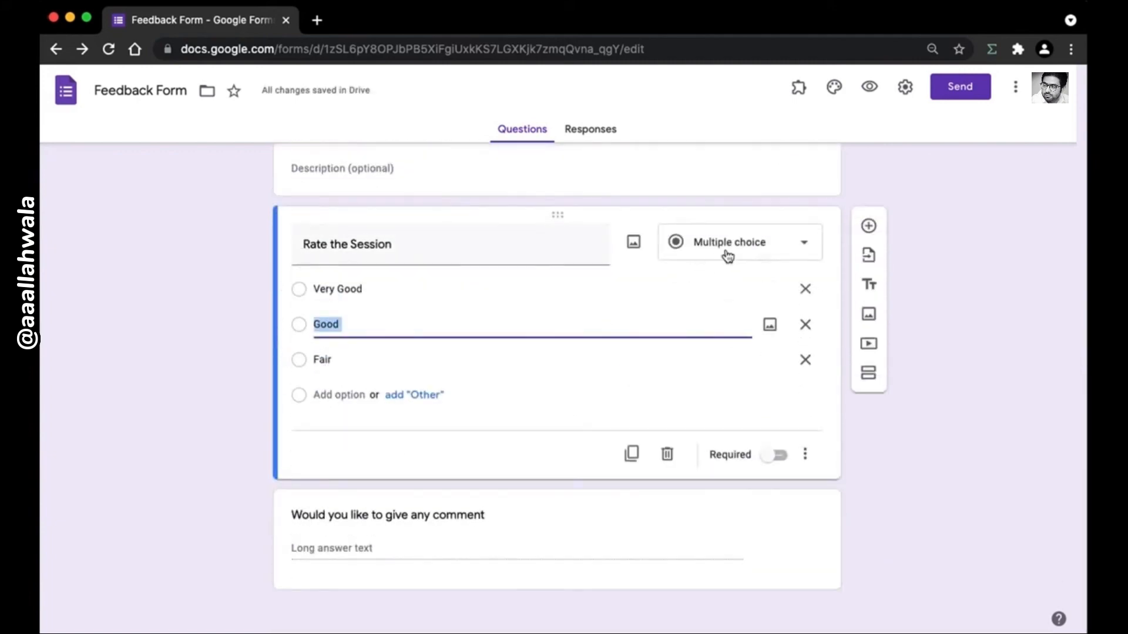
{"action": "scroll", "coordinate": [546, 322], "scroll_direction": "up", "scroll_amount": 10}
{"action": "scroll", "coordinate": [468, 378], "scroll_direction": "down", "scroll_amount": 3}
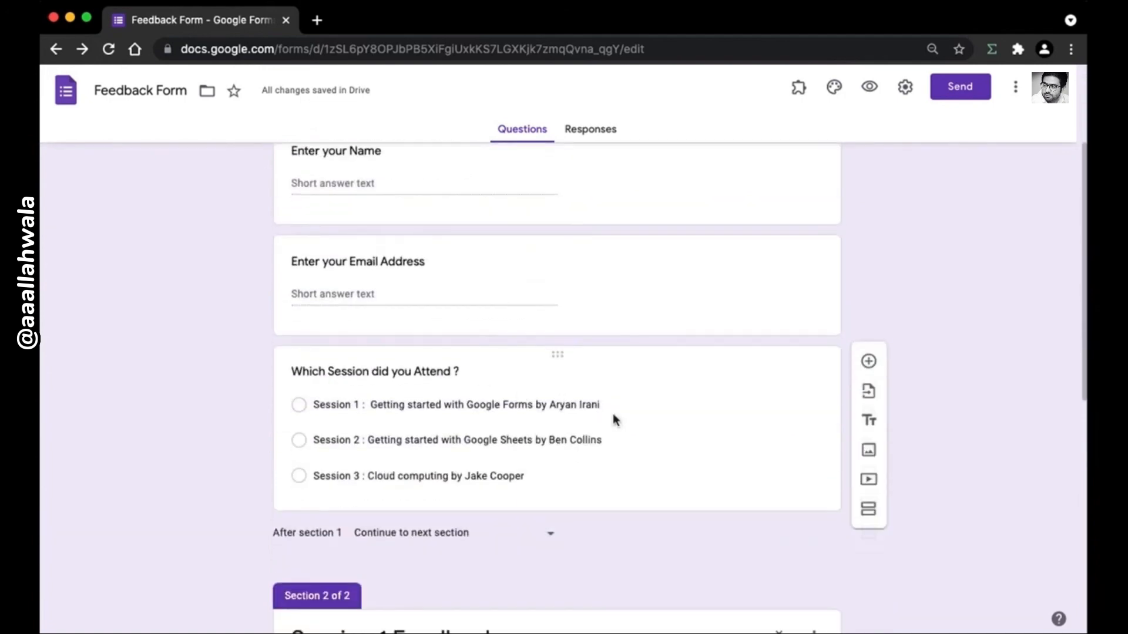
{"action": "scroll", "coordinate": [614, 423], "scroll_direction": "down", "scroll_amount": 1}
{"action": "left_click", "coordinate": [617, 443]}
{"action": "left_click", "coordinate": [715, 364]}
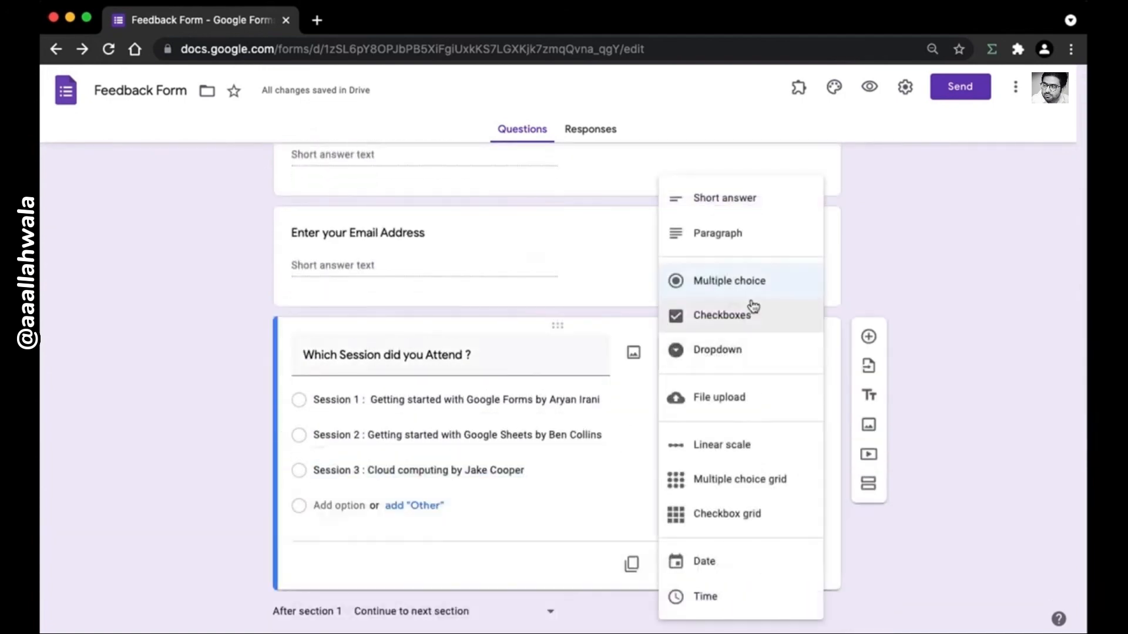
{"action": "left_click", "coordinate": [916, 288]}
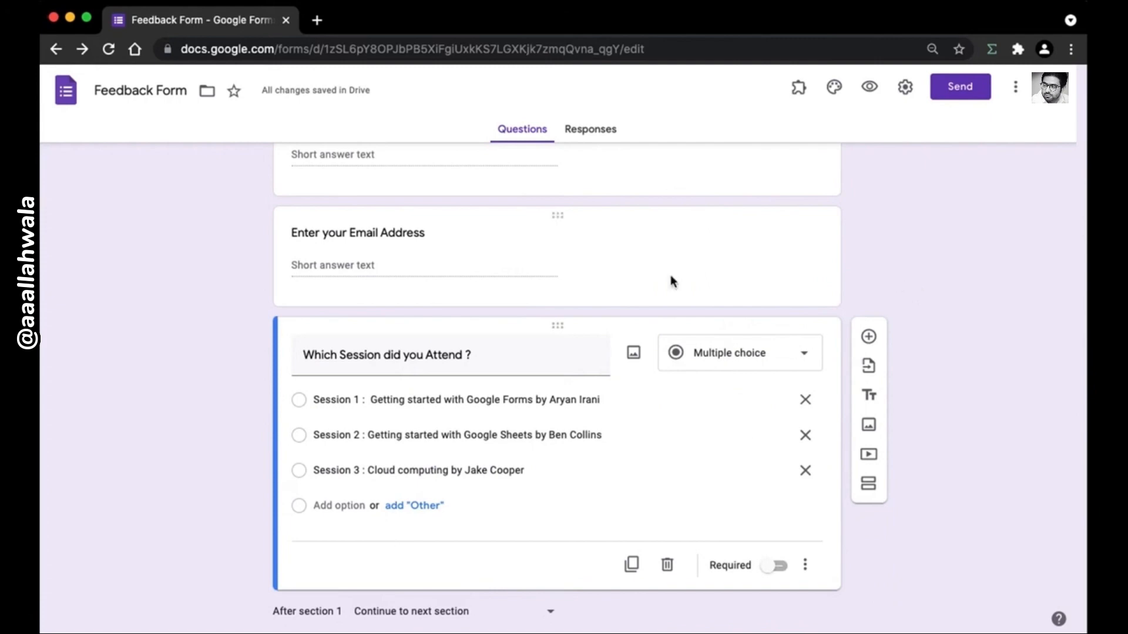
- Preview the form, advance to its second page without answering any question, and close the preview
{"action": "scroll", "coordinate": [545, 364], "scroll_direction": "up", "scroll_amount": 1}
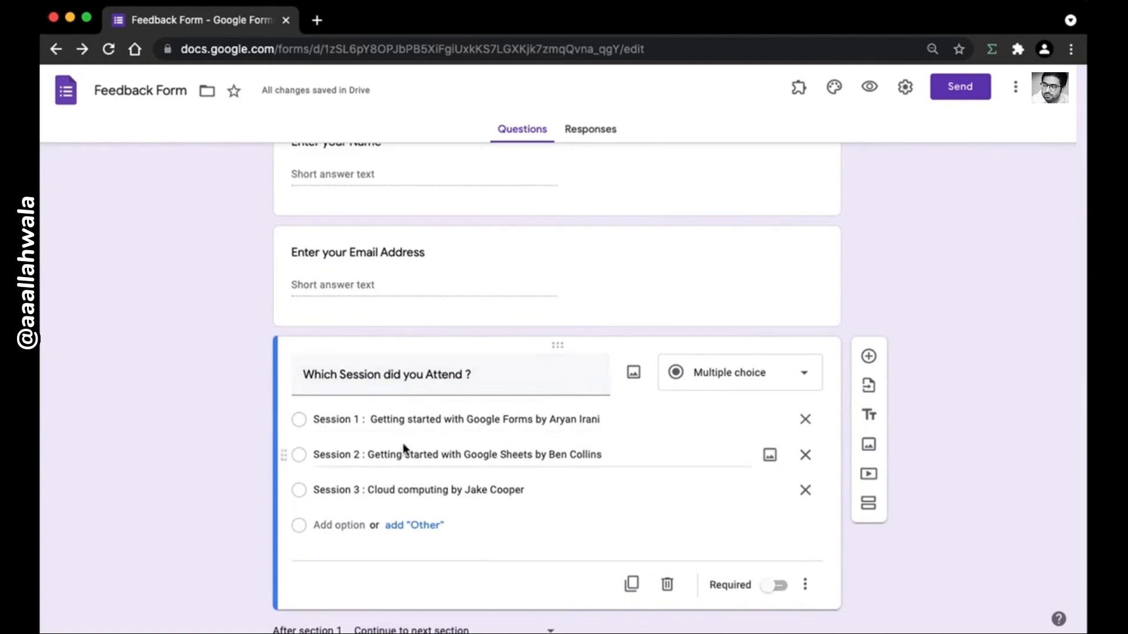
{"action": "scroll", "coordinate": [488, 414], "scroll_direction": "down", "scroll_amount": 9}
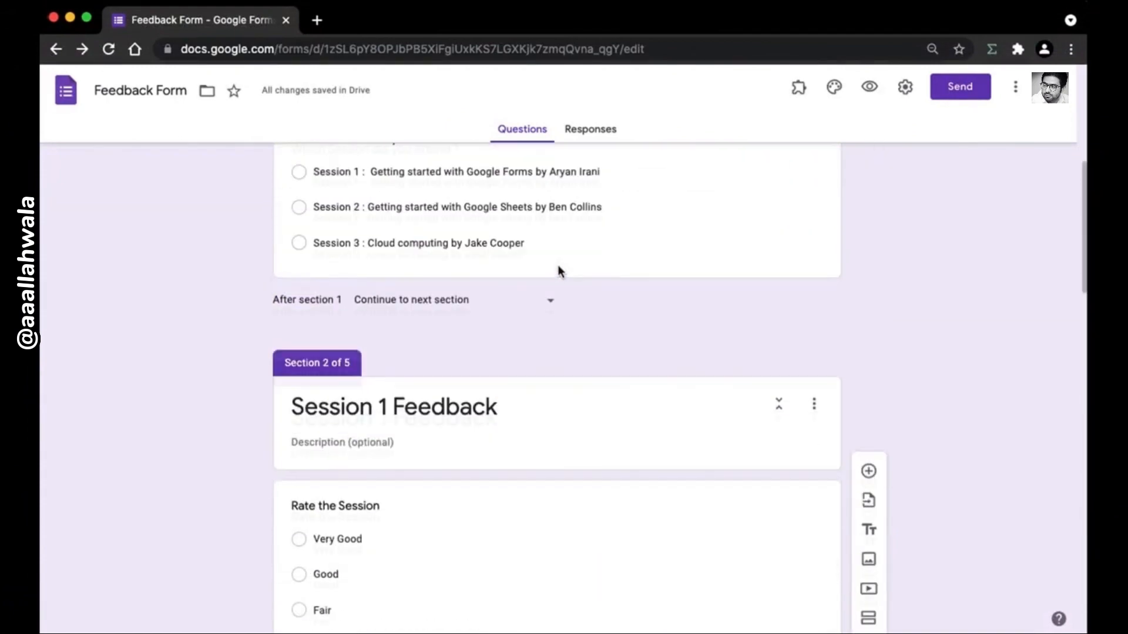
{"action": "scroll", "coordinate": [558, 271], "scroll_direction": "up", "scroll_amount": 3}
{"action": "scroll", "coordinate": [558, 270], "scroll_direction": "up", "scroll_amount": 4}
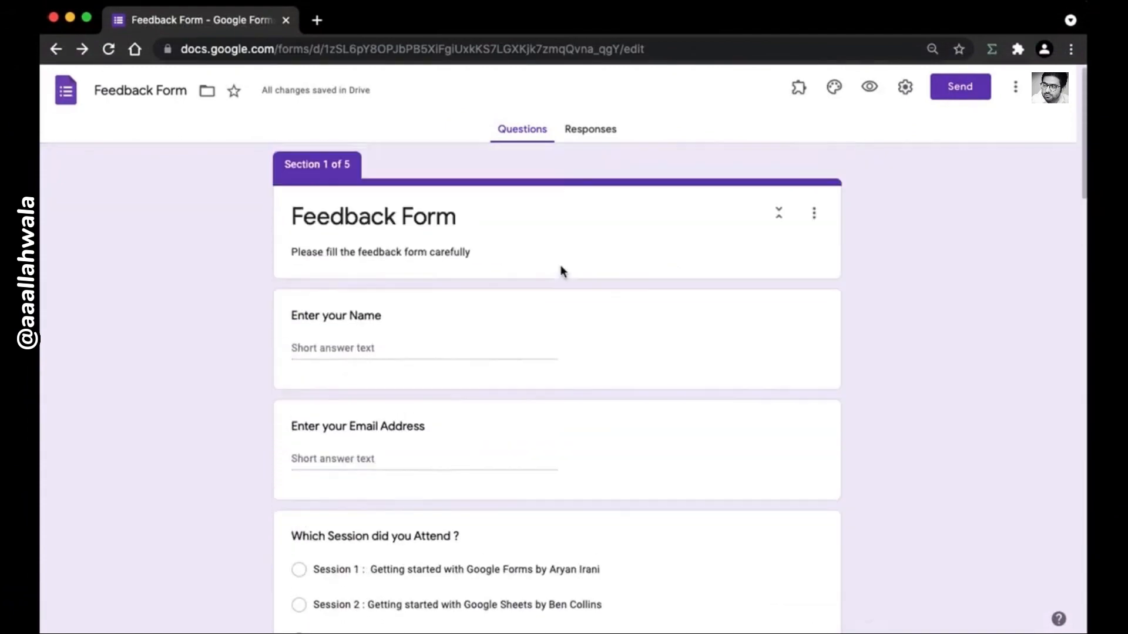
{"action": "scroll", "coordinate": [734, 217], "scroll_direction": "down", "scroll_amount": 1}
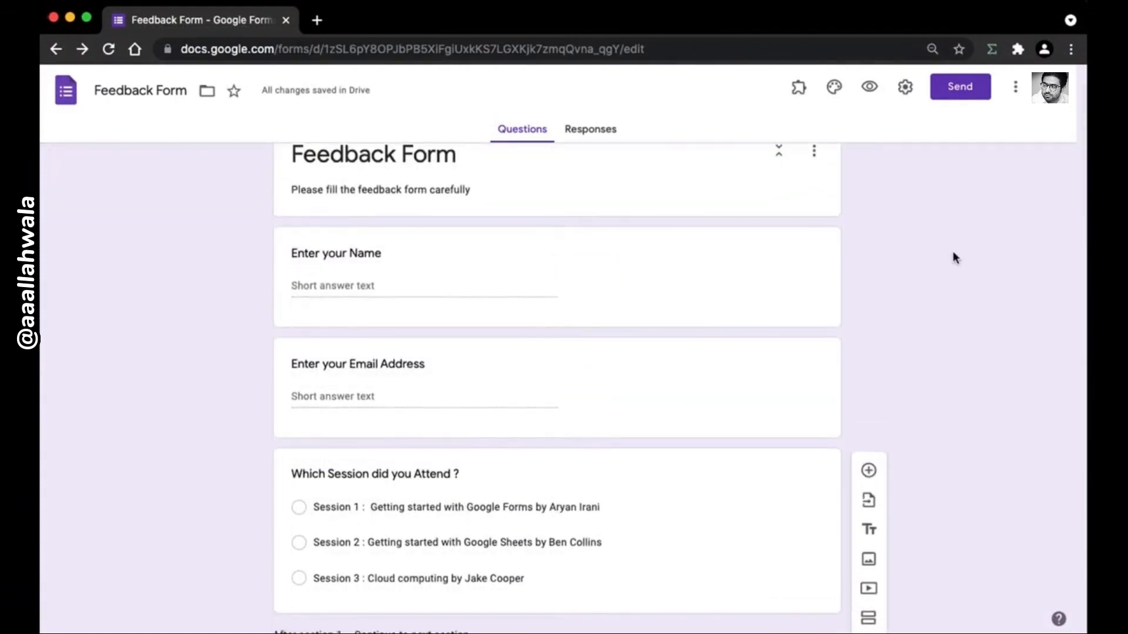
{"action": "left_click", "coordinate": [870, 91]}
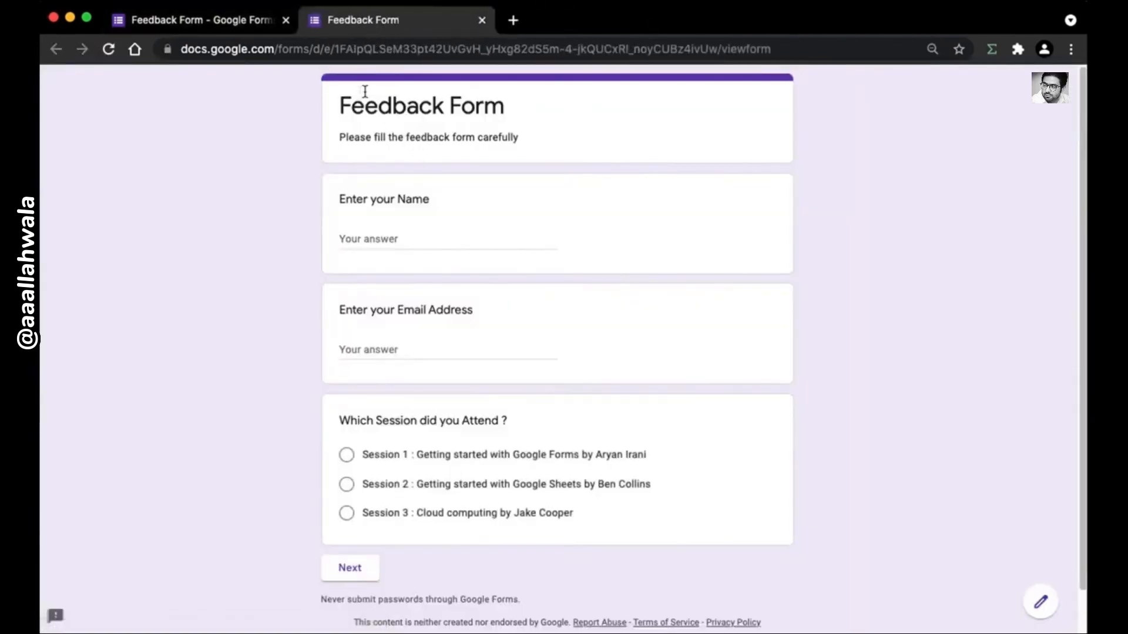
{"action": "left_click_drag", "start_coordinate": [341, 105], "coordinate": [507, 113]}
{"action": "left_click", "coordinate": [544, 125]}
{"action": "left_click", "coordinate": [356, 569]}
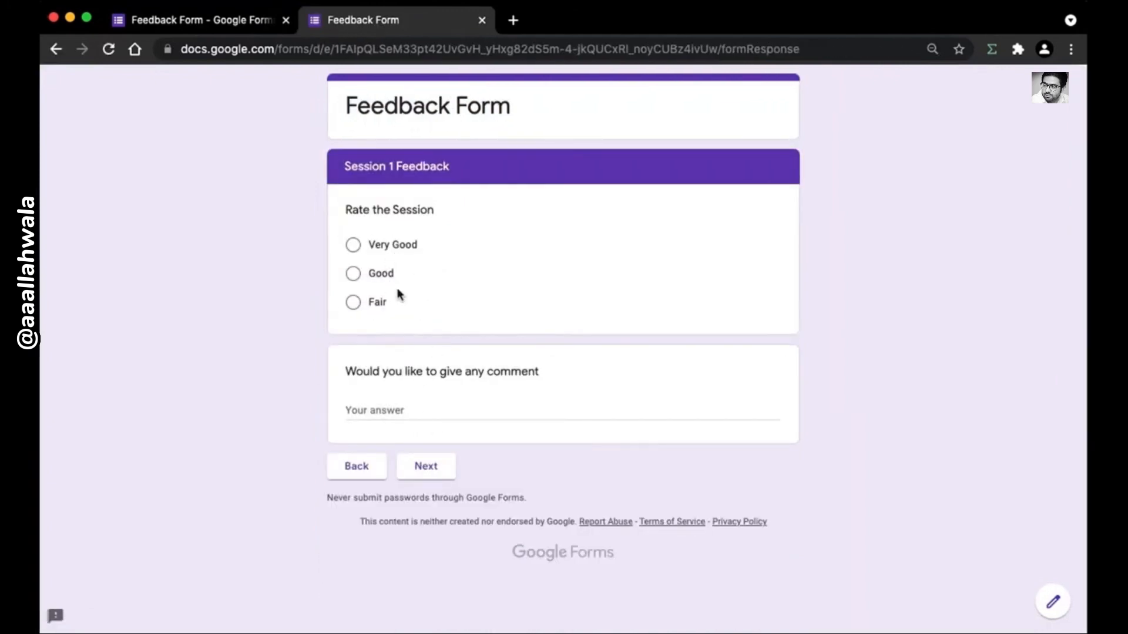
{"action": "key", "text": "super+w"}
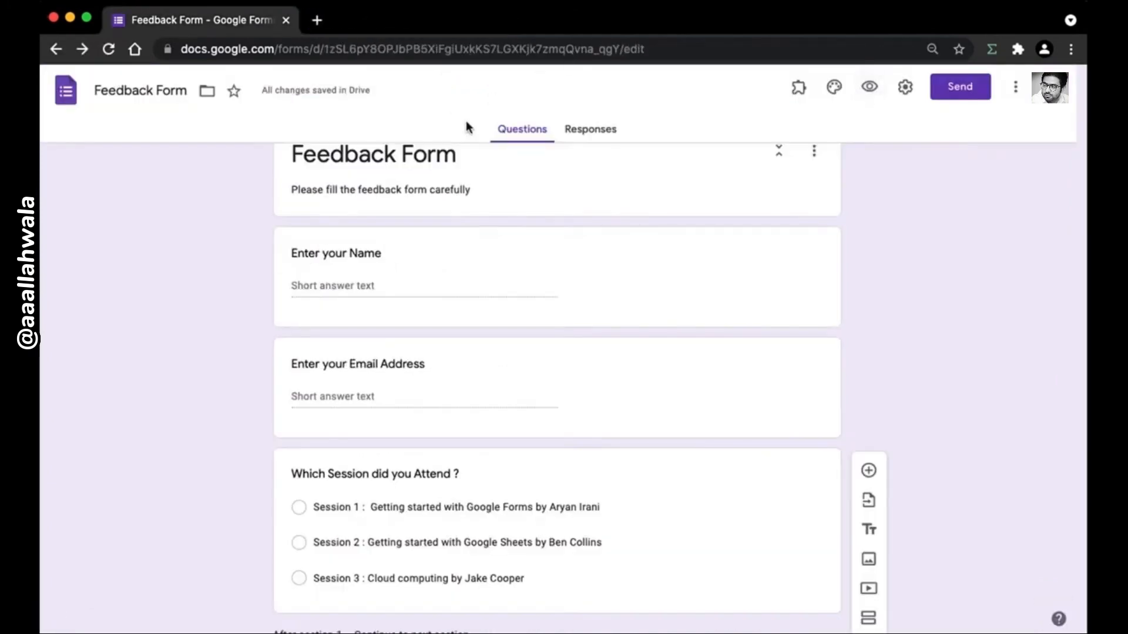
- Turn on "Go to section based on answer" for the "Which Session did you Attend ?" question
{"action": "scroll", "coordinate": [462, 158], "scroll_direction": "down", "scroll_amount": 3}
{"action": "scroll", "coordinate": [462, 157], "scroll_direction": "up", "scroll_amount": 3}
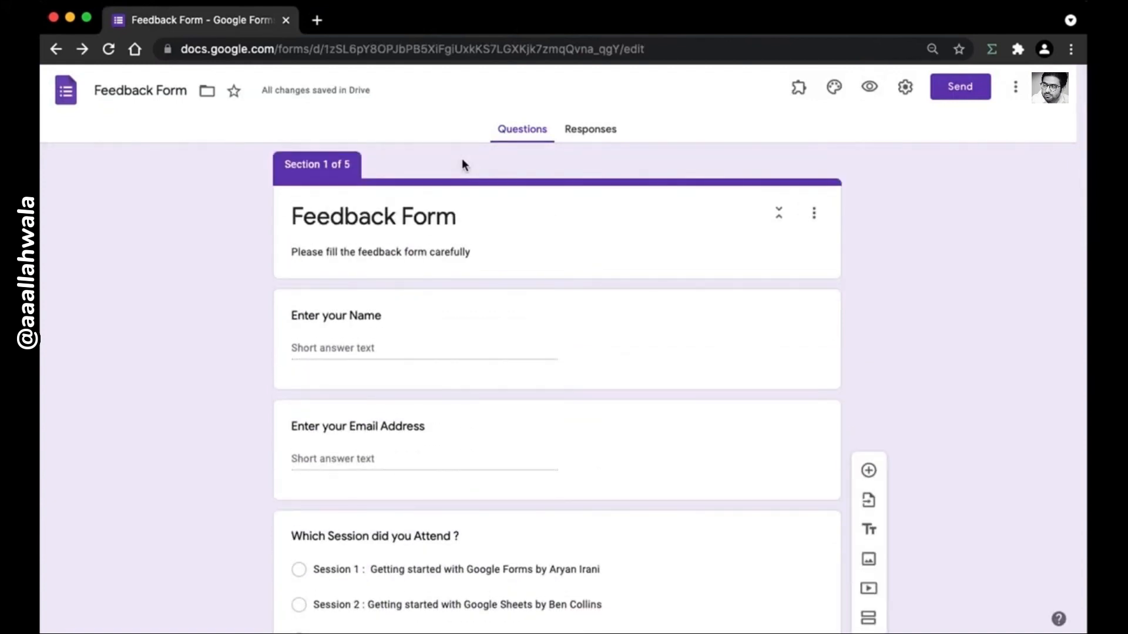
{"action": "scroll", "coordinate": [496, 315], "scroll_direction": "down", "scroll_amount": 3}
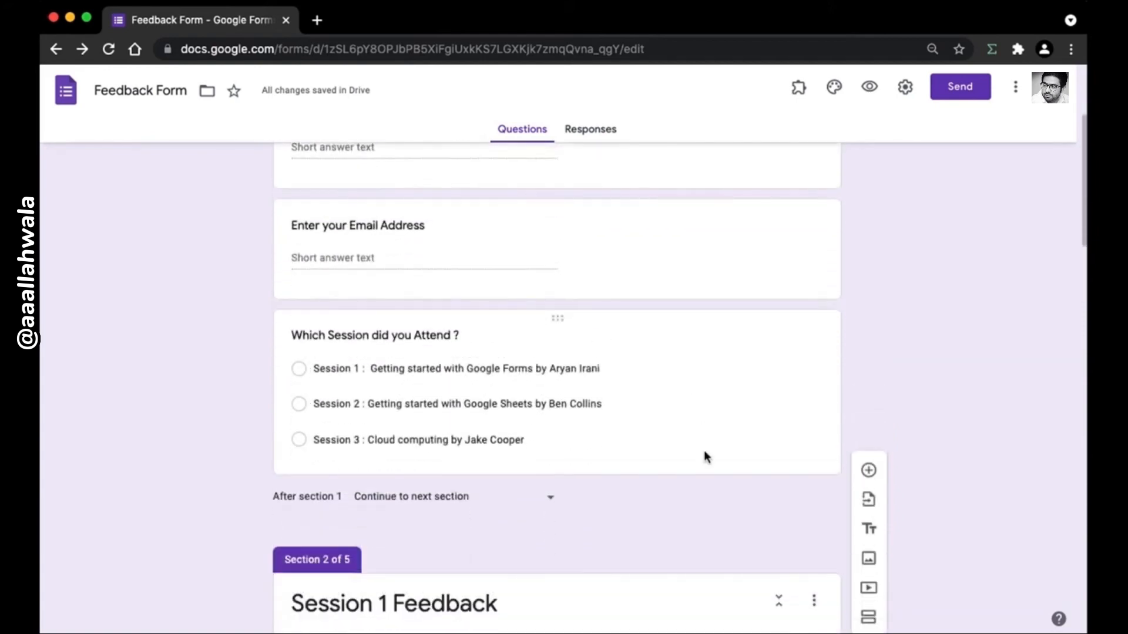
{"action": "left_click", "coordinate": [703, 450]}
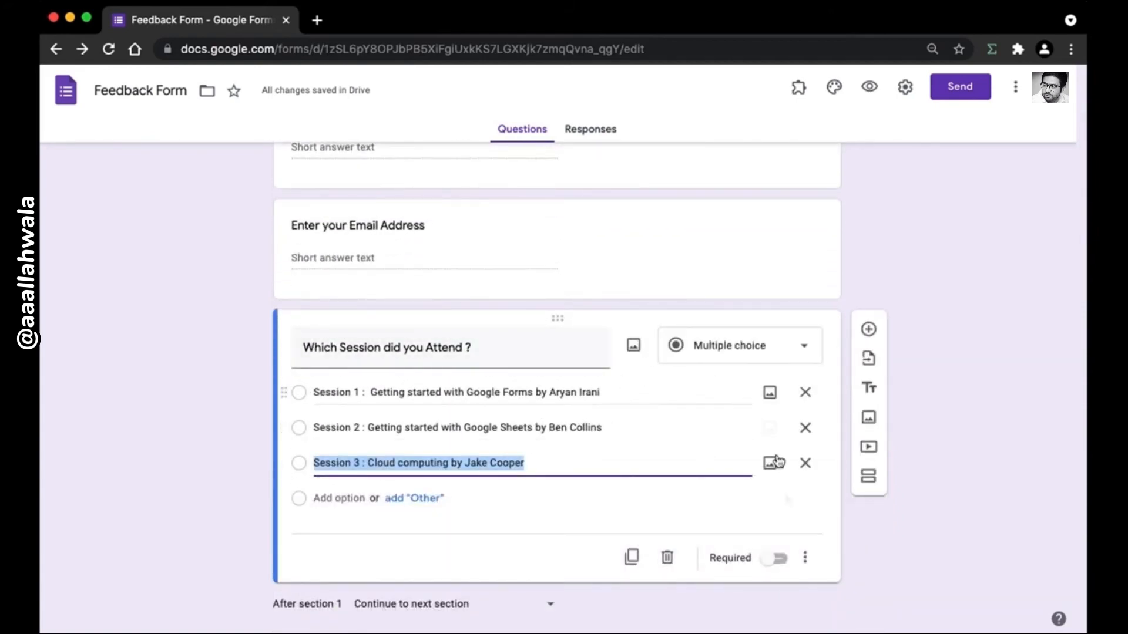
{"action": "left_click", "coordinate": [806, 565]}
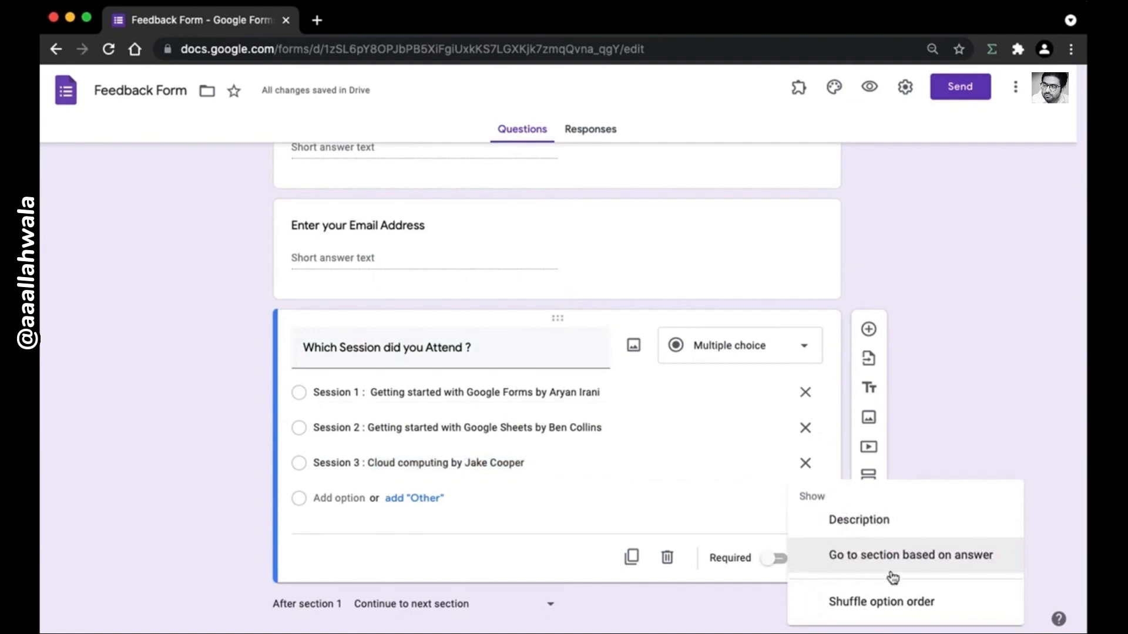
{"action": "left_click", "coordinate": [974, 567]}
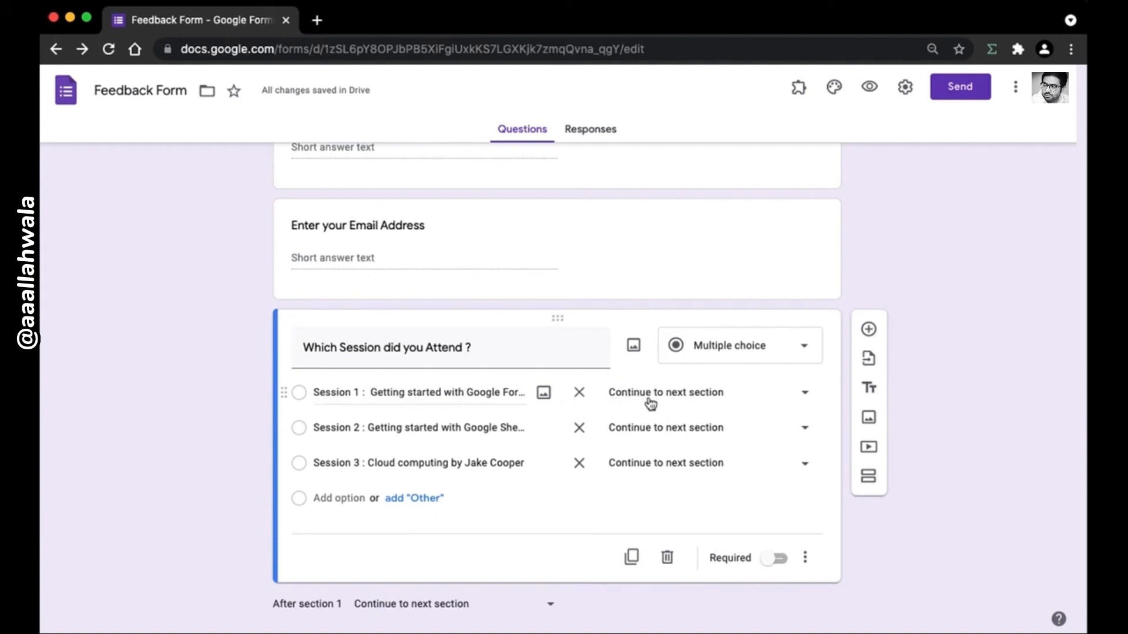
- Route the Session 1 option to section 2 (Session 1 Feedback), Session 2 to section 3 (Session 2 Feedback) and Session 3 to section 4 (Session 3 Feedback)
{"action": "left_click", "coordinate": [647, 401]}
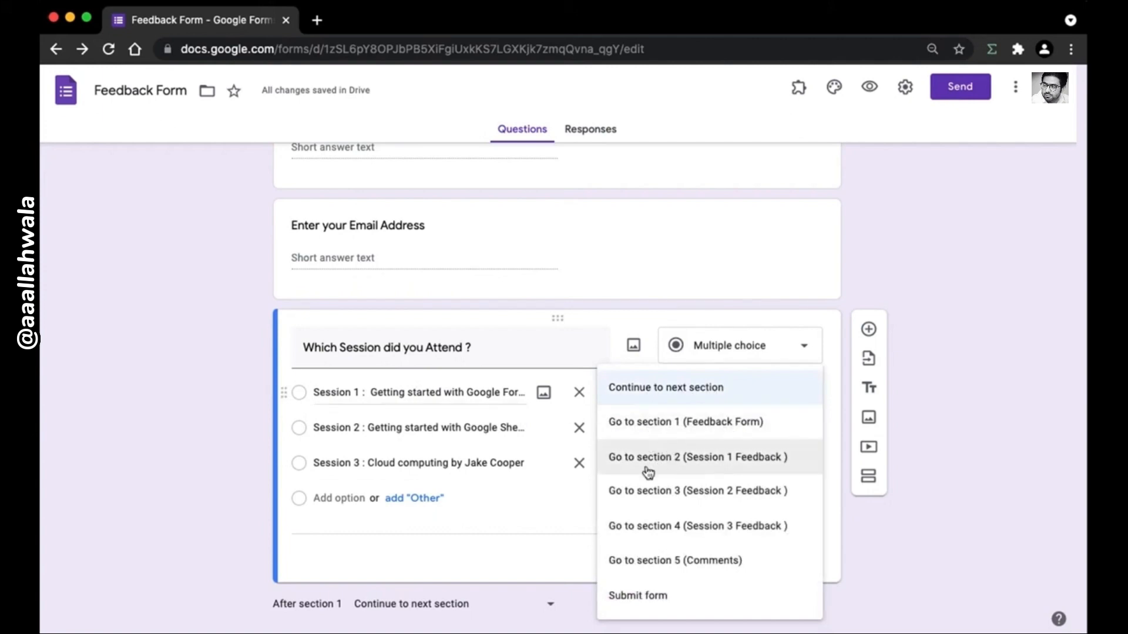
{"action": "left_click", "coordinate": [747, 470]}
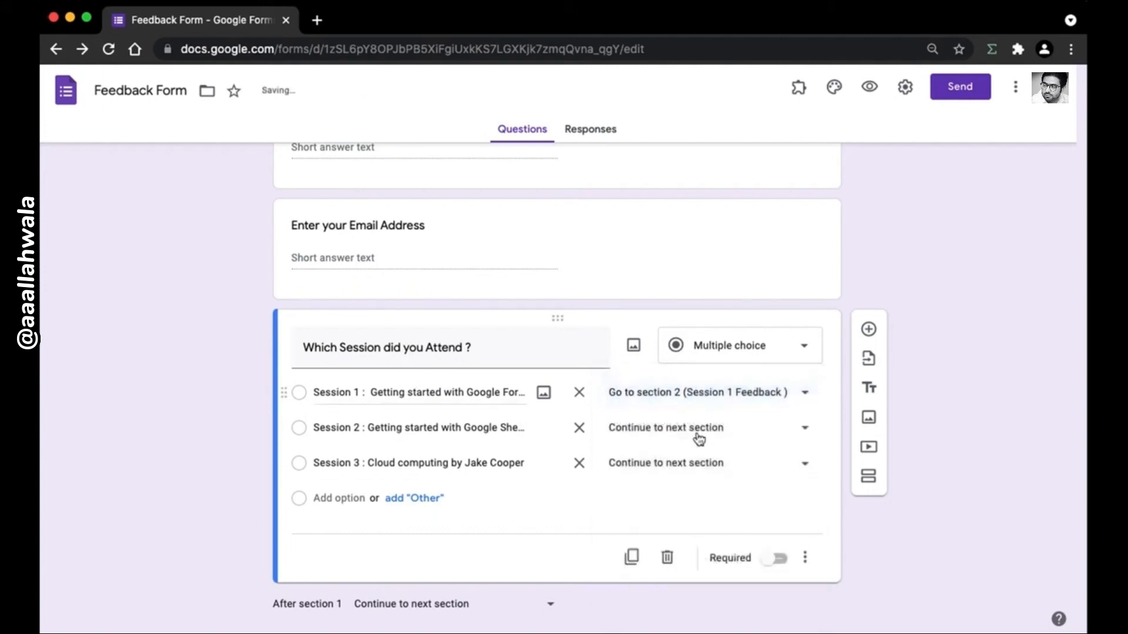
{"action": "left_click", "coordinate": [663, 427]}
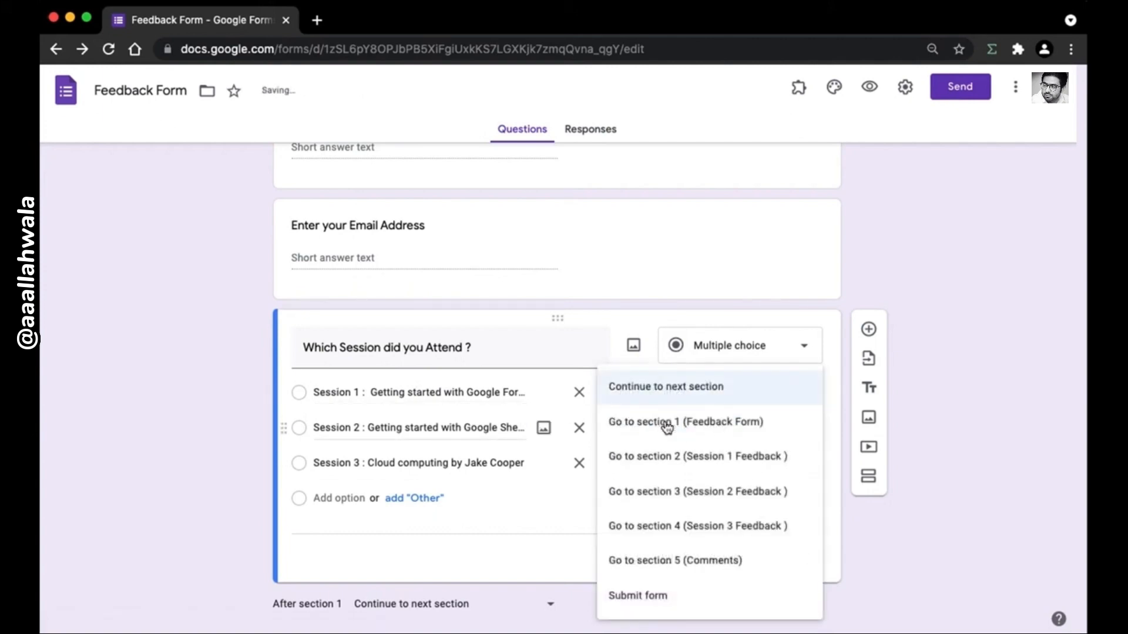
{"action": "left_click", "coordinate": [673, 495]}
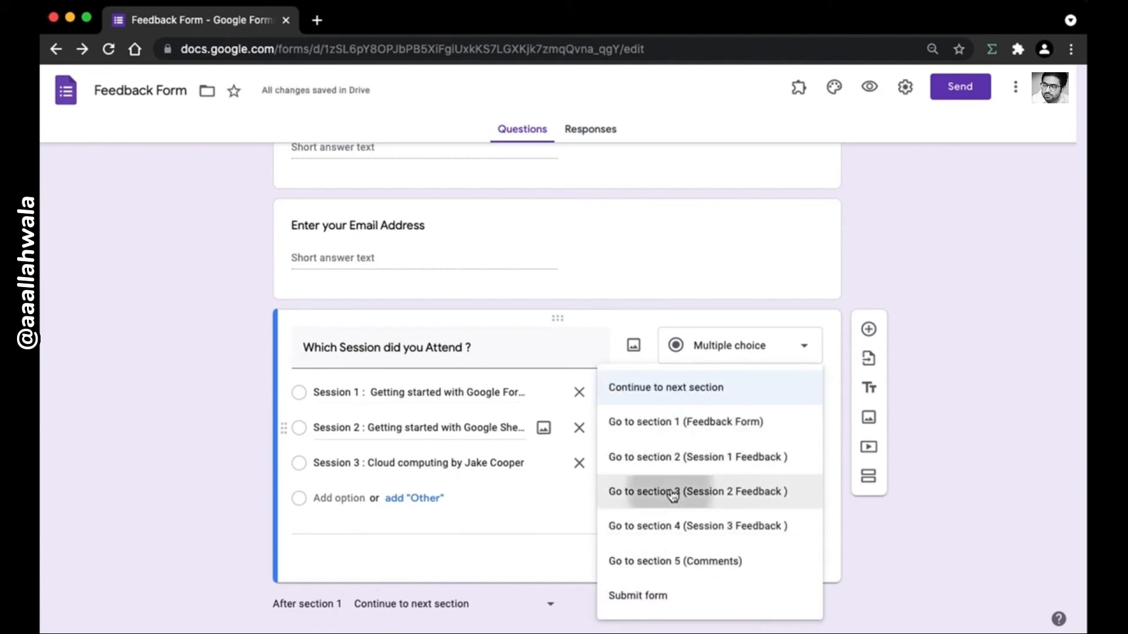
{"action": "left_click", "coordinate": [677, 467]}
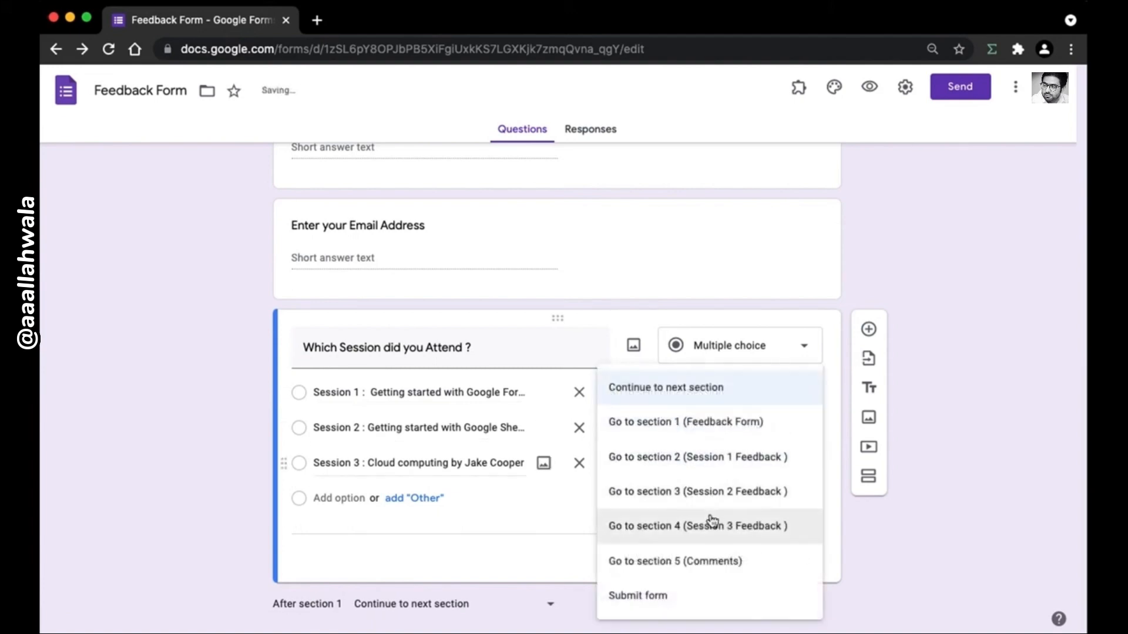
{"action": "left_click", "coordinate": [713, 521]}
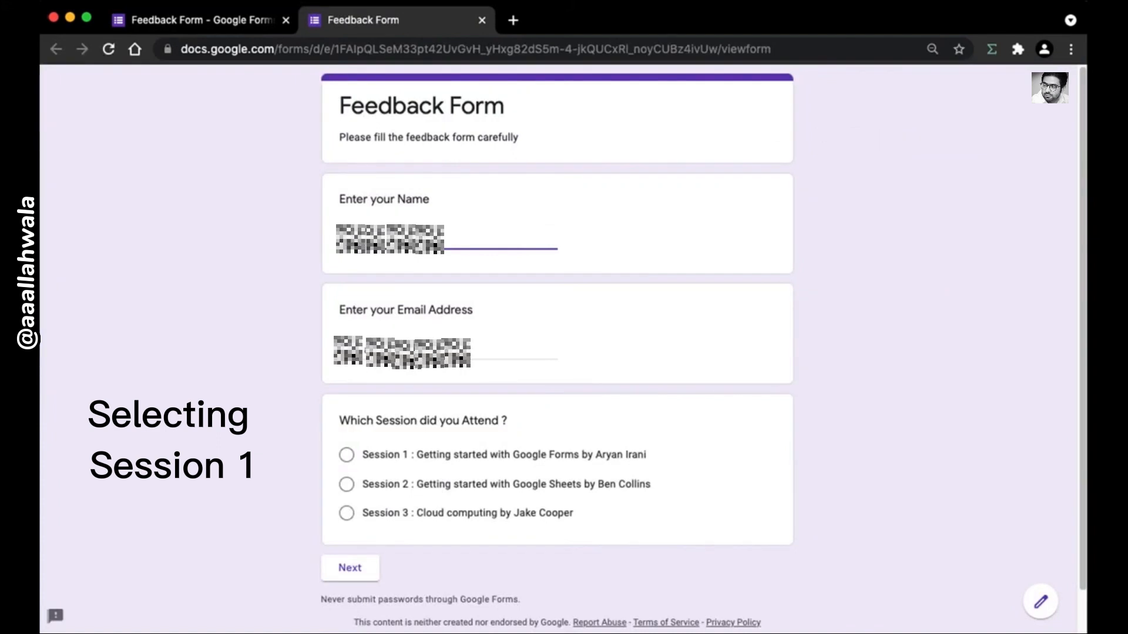
- In the form preview, choose Session 1 as the attended session and advance to check which feedback section opens
{"action": "key", "text": "Tab"}
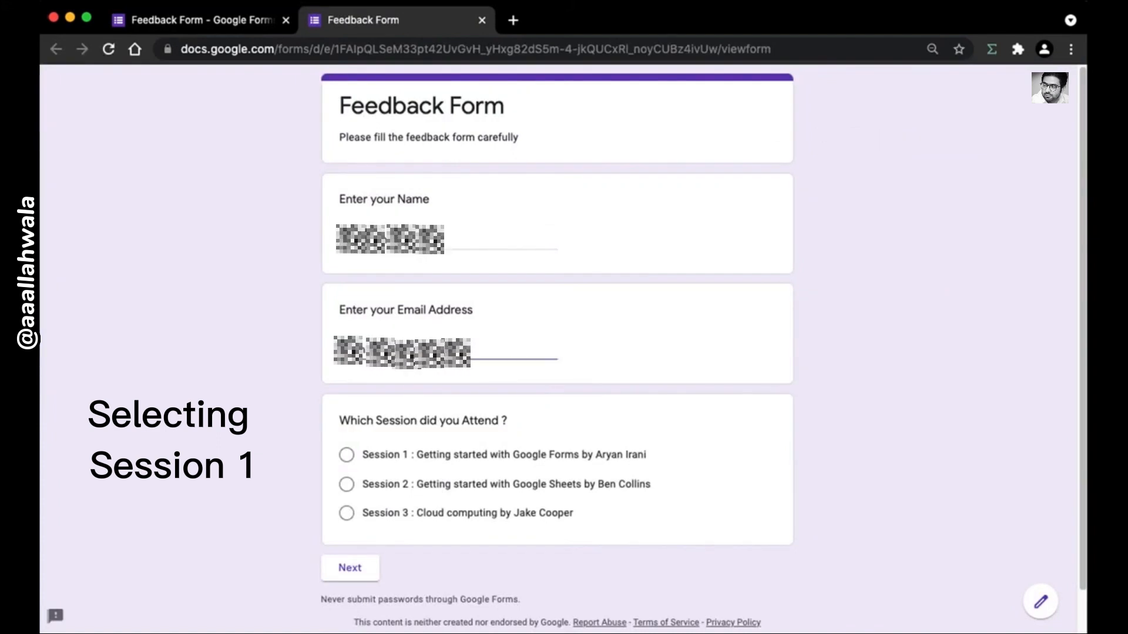
{"action": "key", "text": "Tab"}
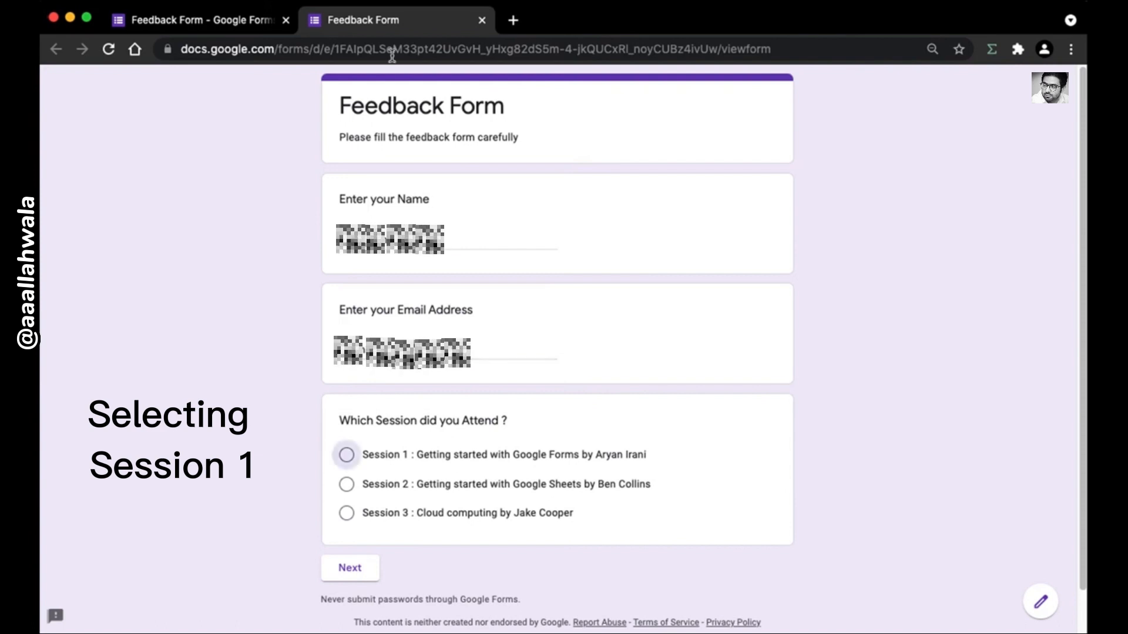
{"action": "left_click", "coordinate": [369, 458]}
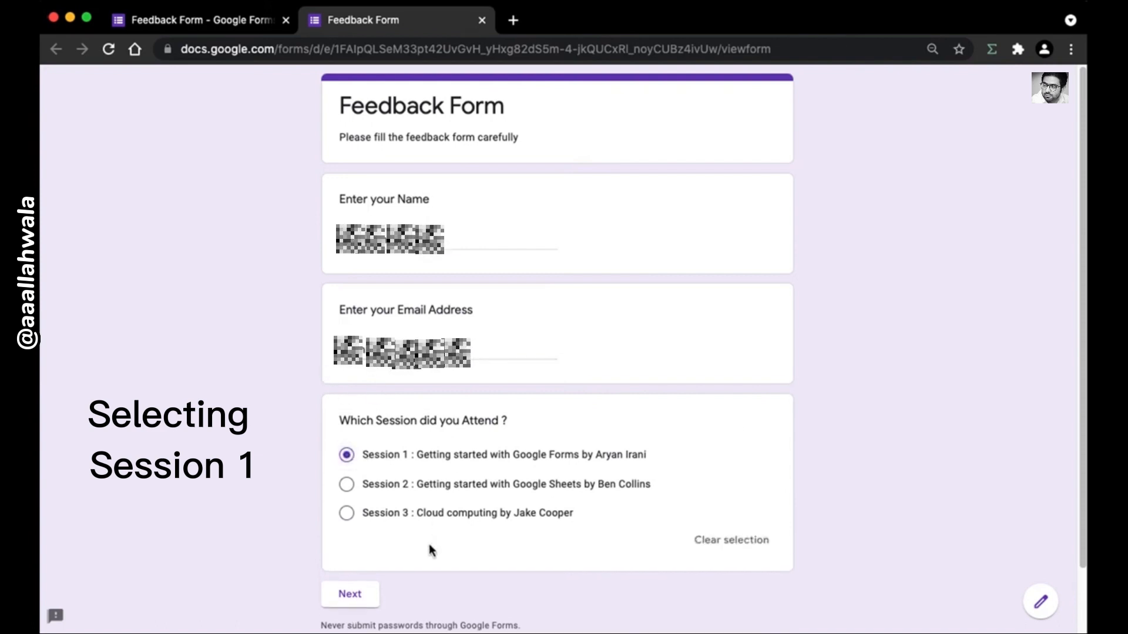
{"action": "left_click", "coordinate": [354, 590]}
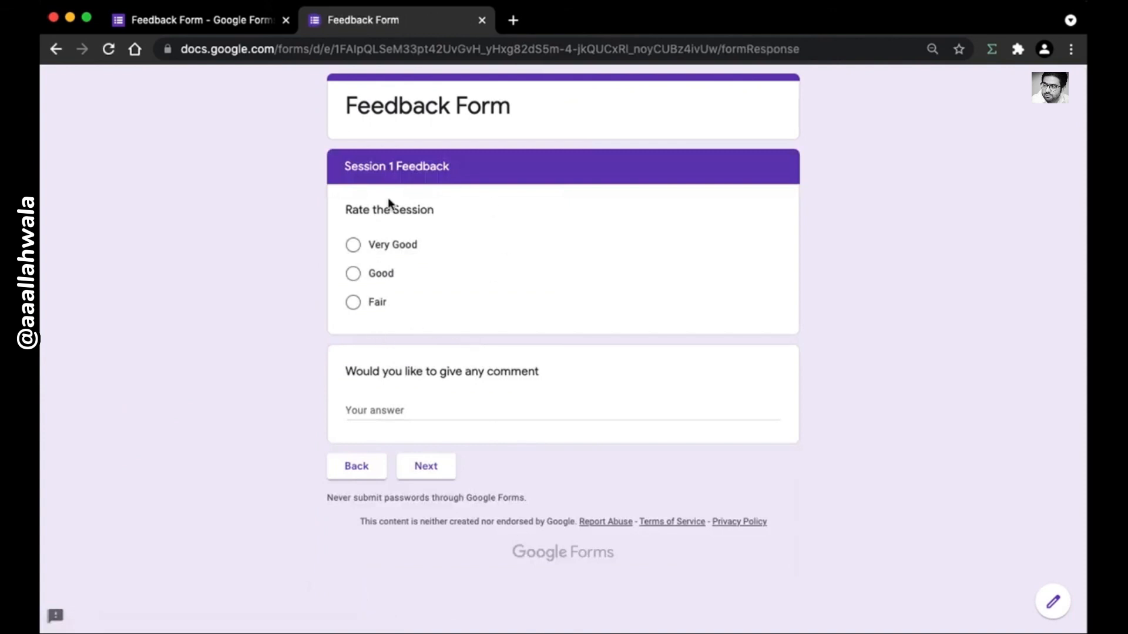
{"action": "left_click_drag", "start_coordinate": [349, 170], "coordinate": [443, 176]}
{"action": "left_click", "coordinate": [433, 216]}
- Go back to the form's first page, change the attended session to Session 2, and advance to check which feedback section opens
{"action": "left_click", "coordinate": [373, 470]}
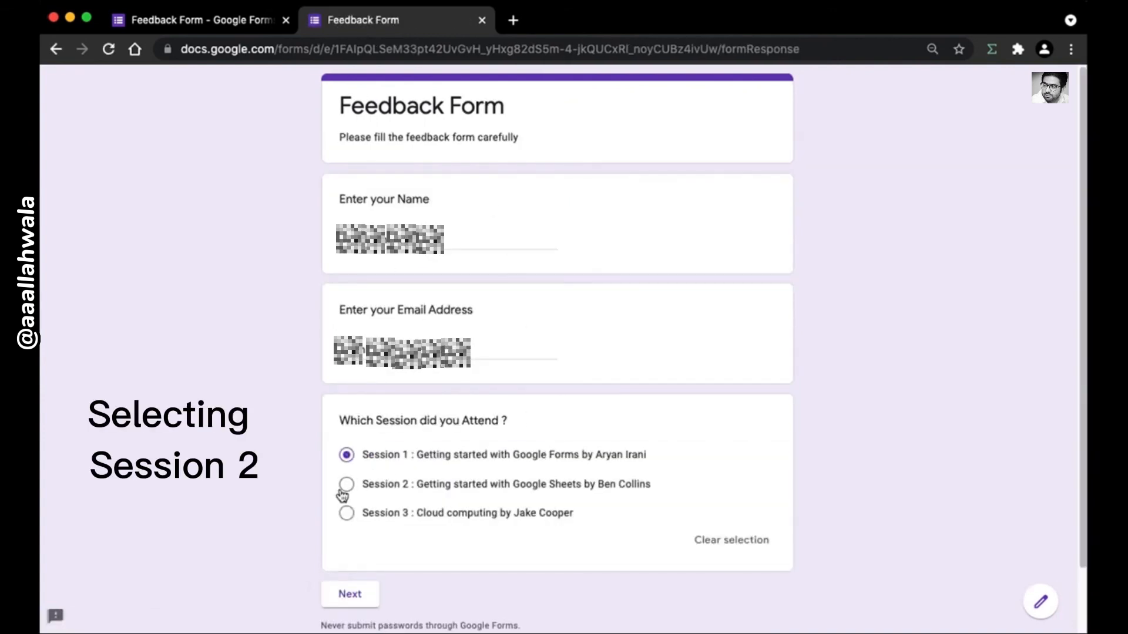
{"action": "left_click", "coordinate": [346, 486]}
{"action": "left_click", "coordinate": [346, 592]}
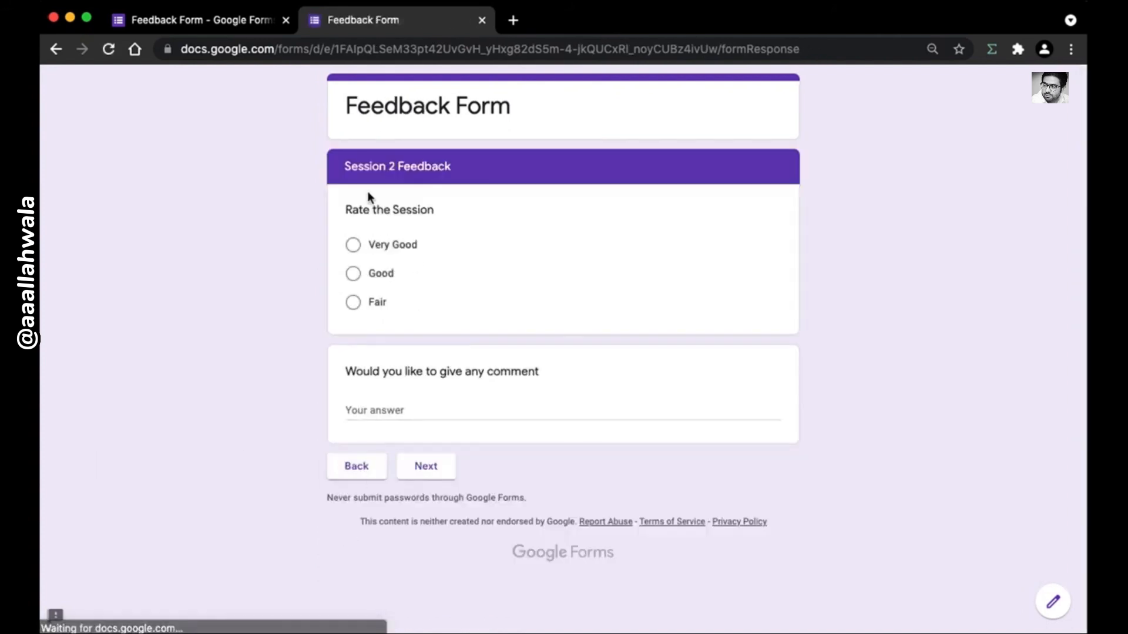
{"action": "left_click_drag", "start_coordinate": [345, 167], "coordinate": [509, 168]}
{"action": "left_click", "coordinate": [509, 168]}
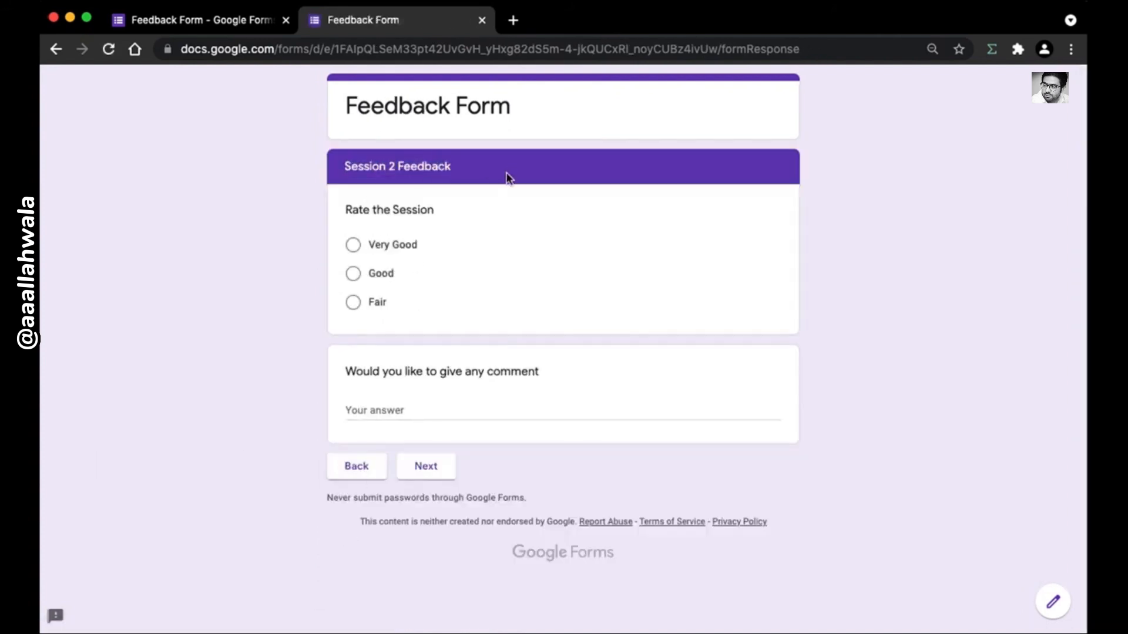